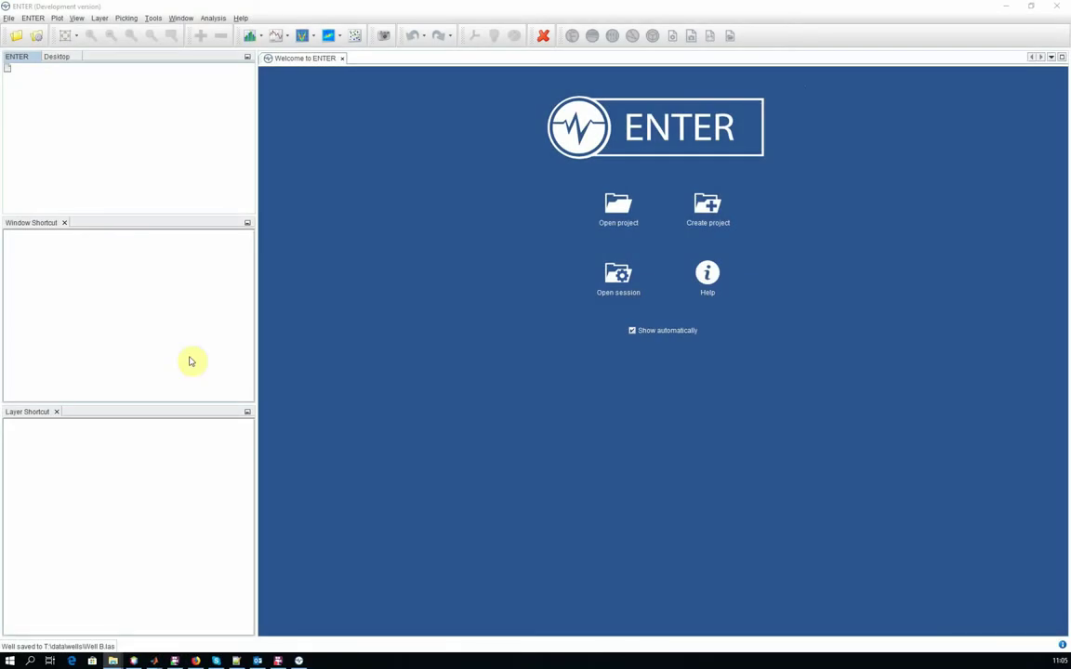
- Create a new project named WellLogs with its location set to T:\
click(703, 213)
text(WellLogs)
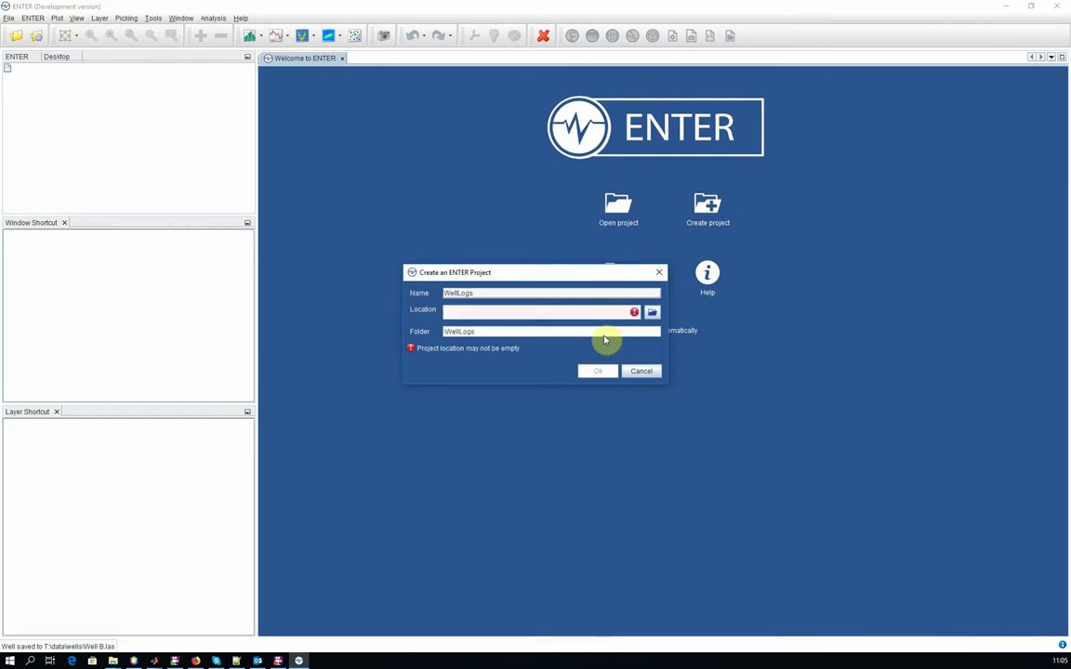
click(651, 312)
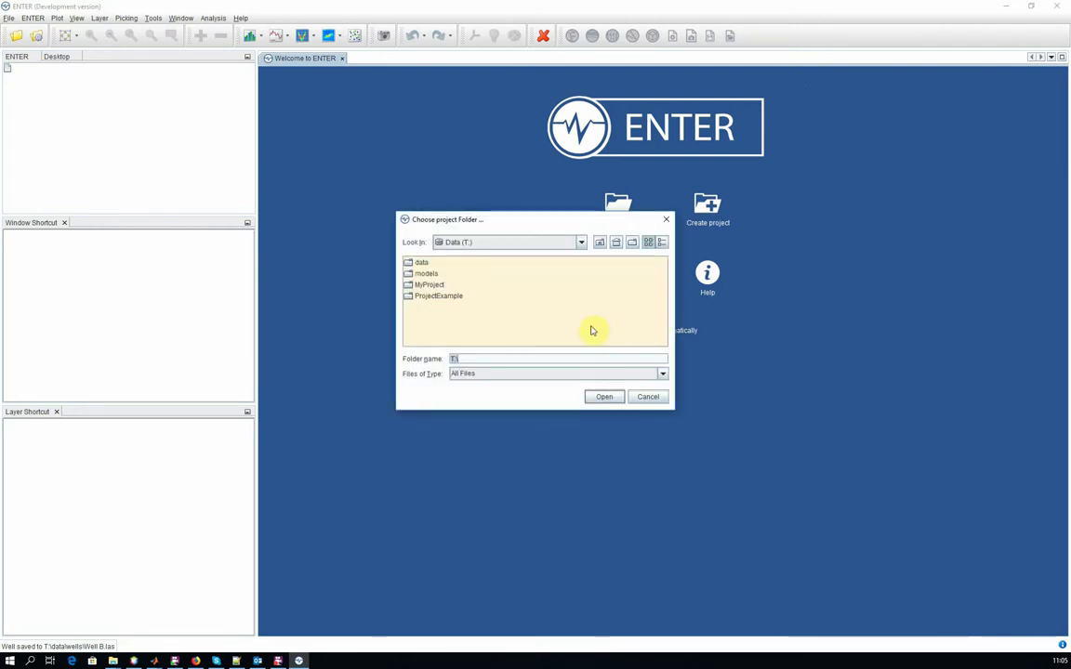
click(606, 397)
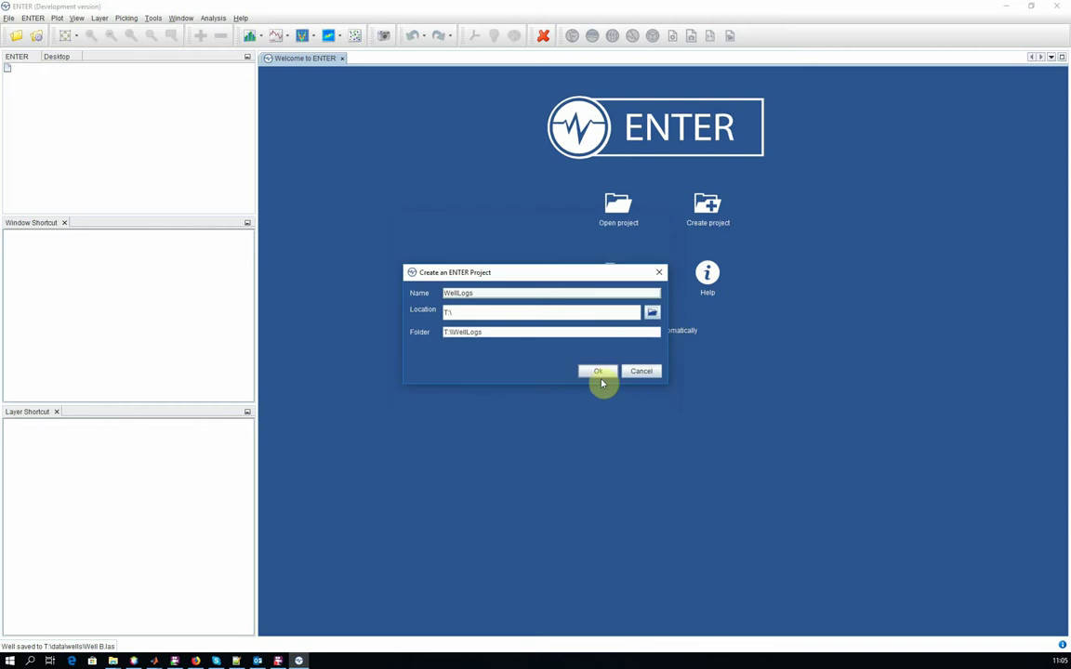
click(597, 372)
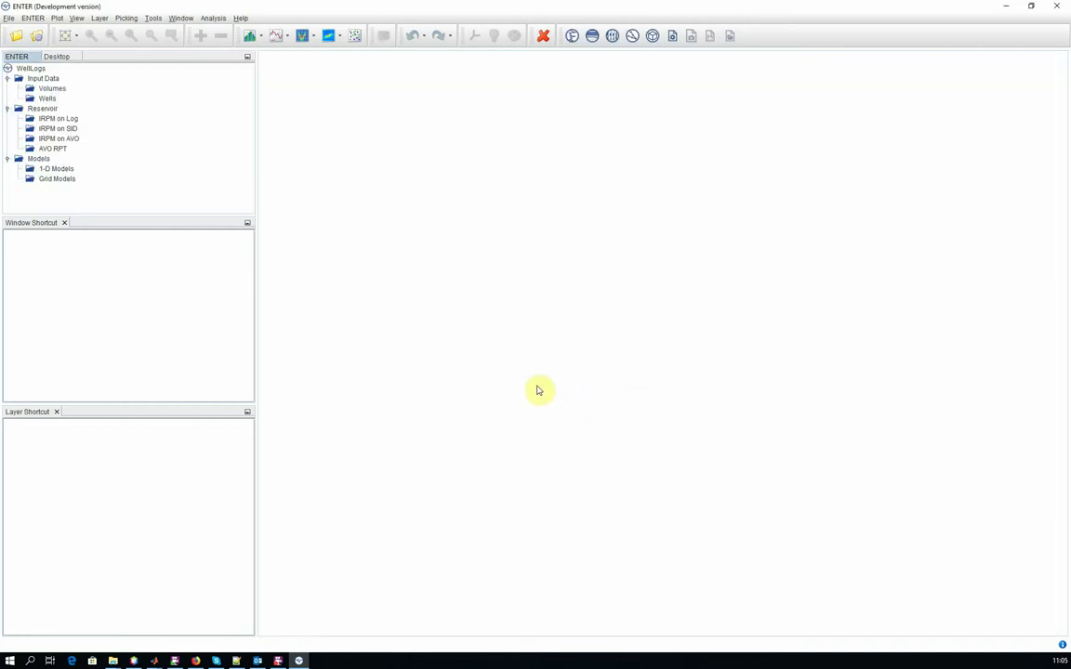
- Start a Well data import and select Well B/Well B.las as the file
click(35, 18)
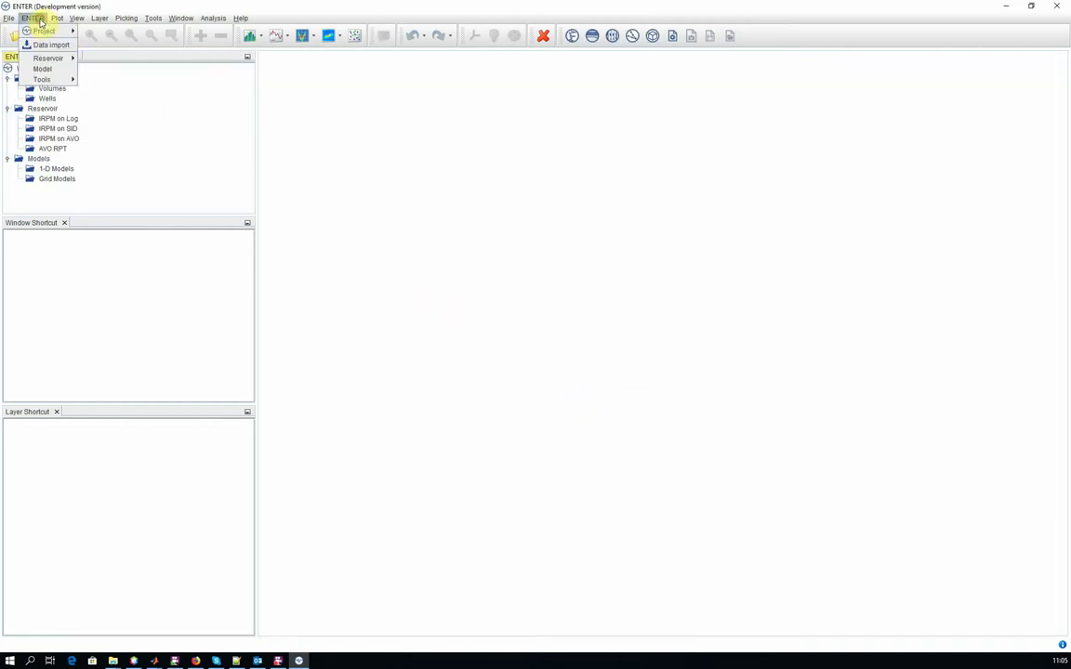
click(35, 44)
click(493, 256)
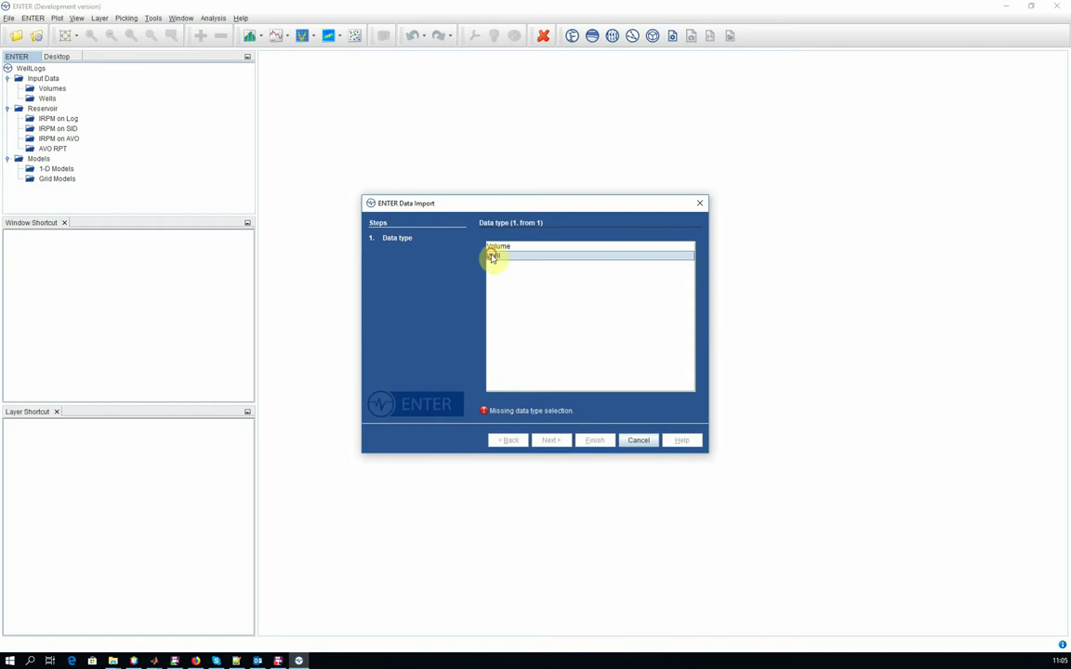
click(550, 439)
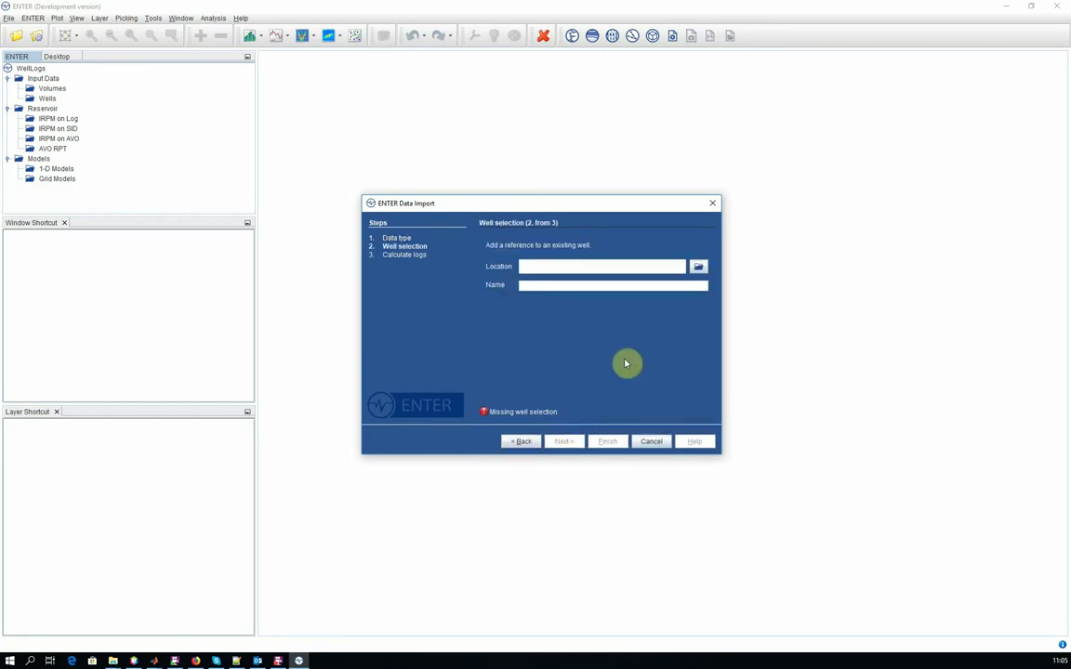
click(699, 268)
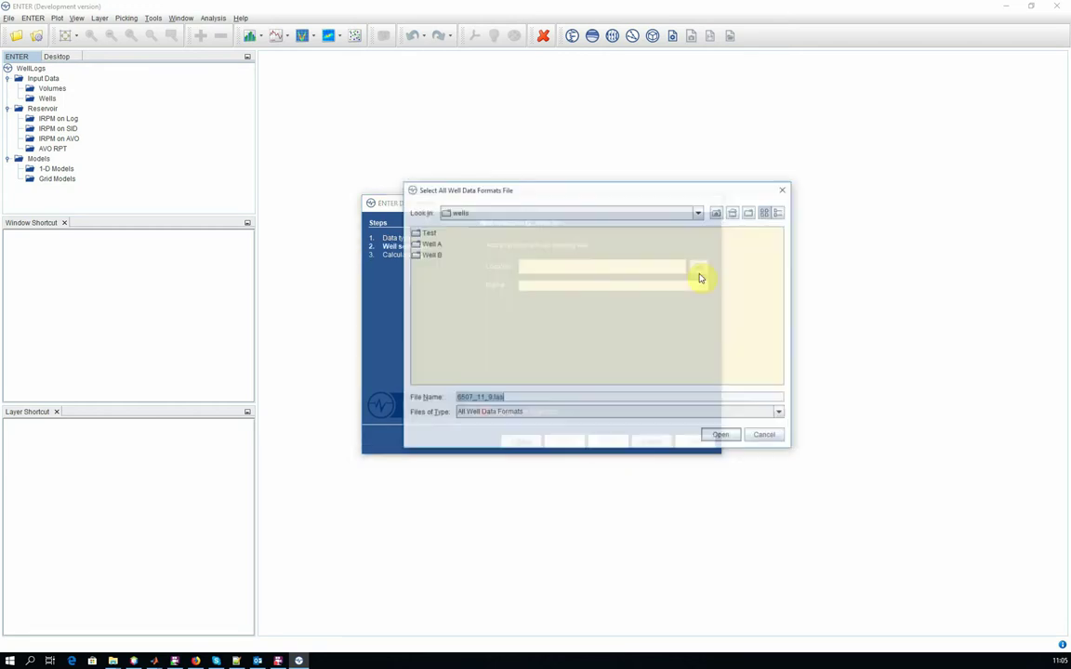
double_click(423, 258)
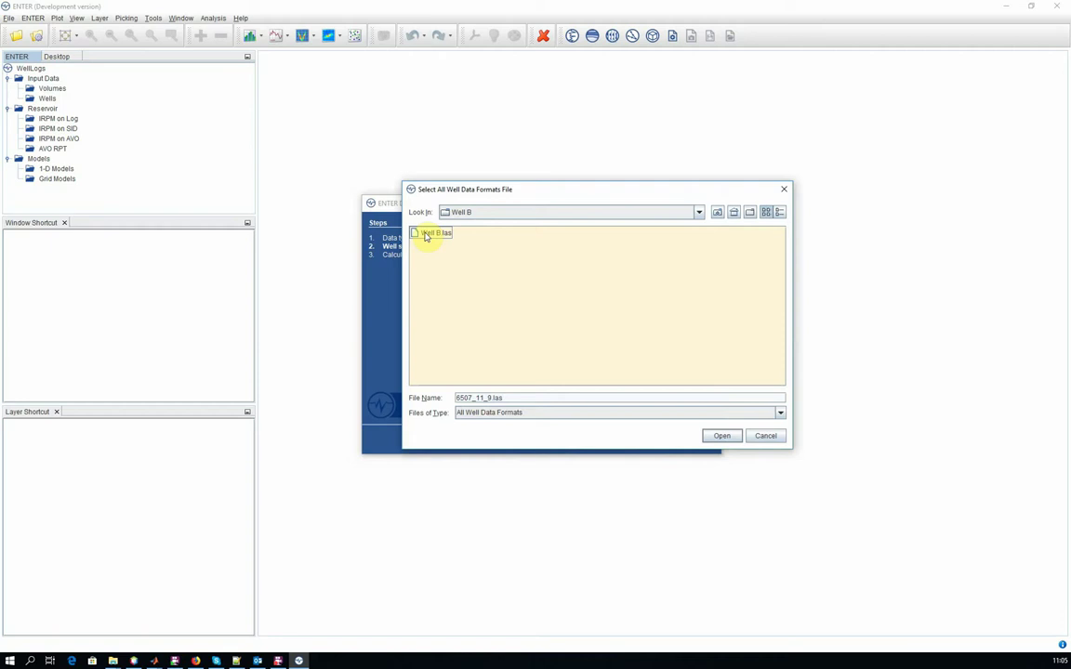
click(427, 233)
click(717, 437)
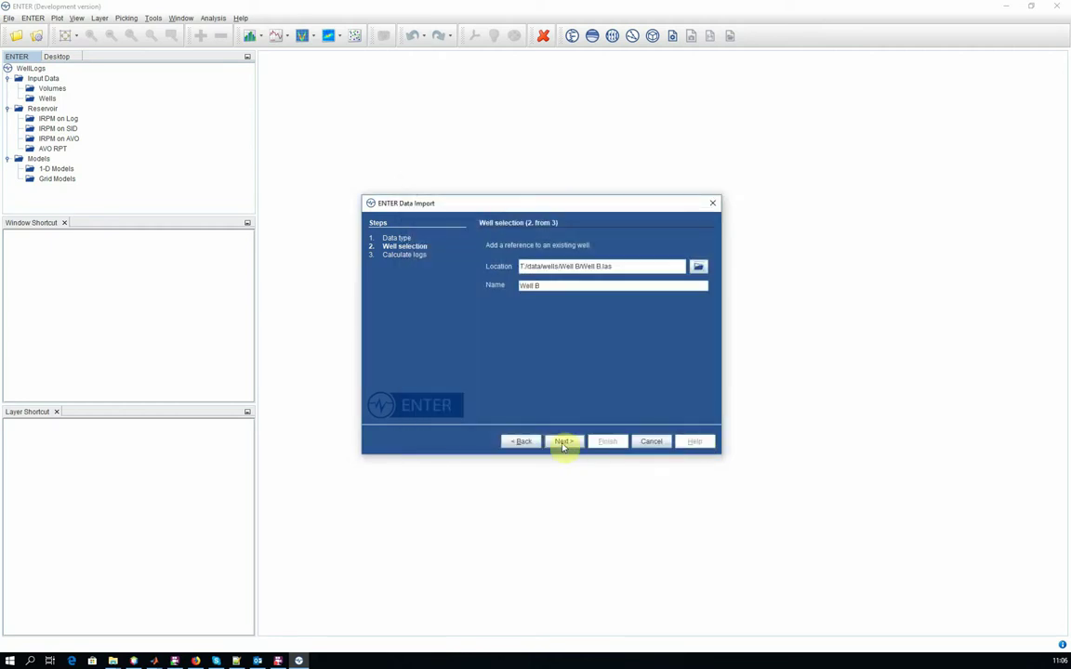
- Leave Calculate additional logs unchecked and finish importing Well B
click(563, 442)
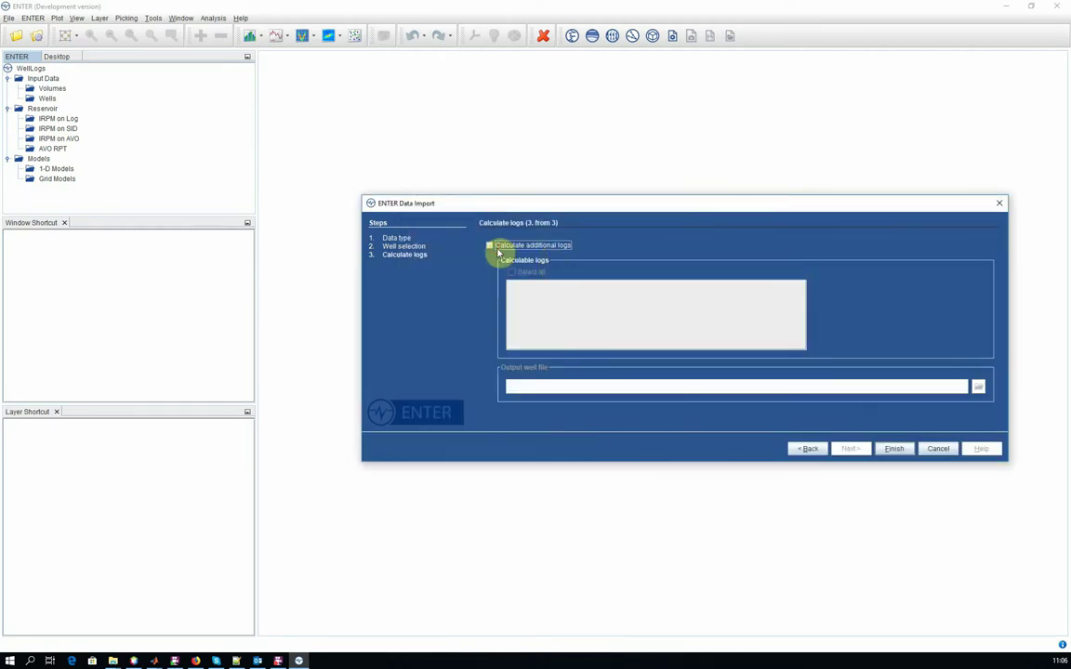
click(490, 245)
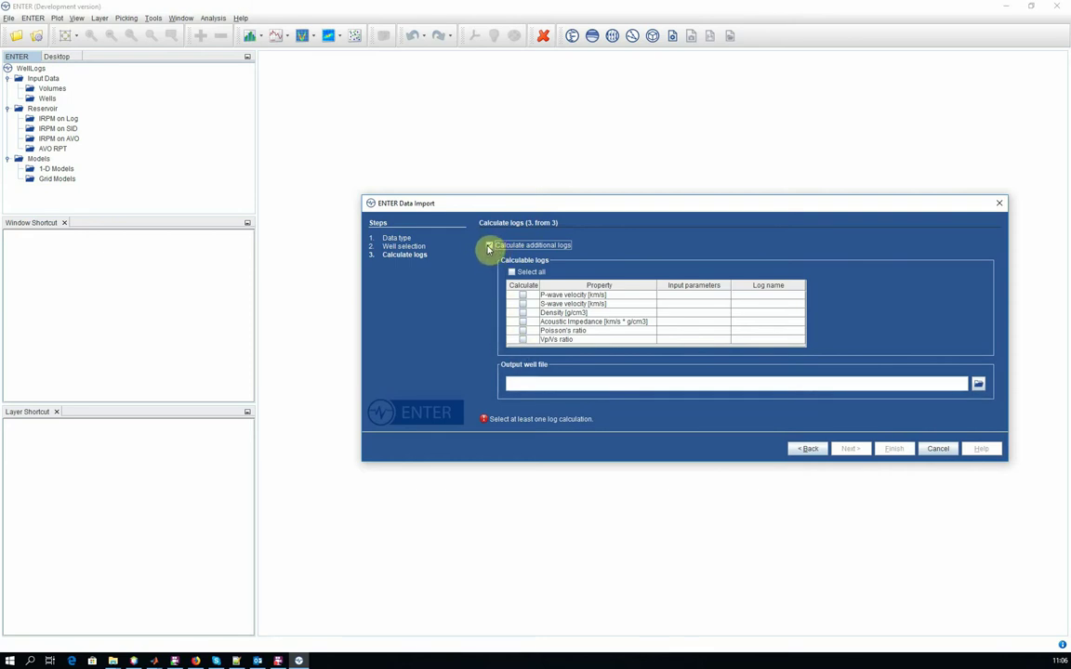
click(487, 245)
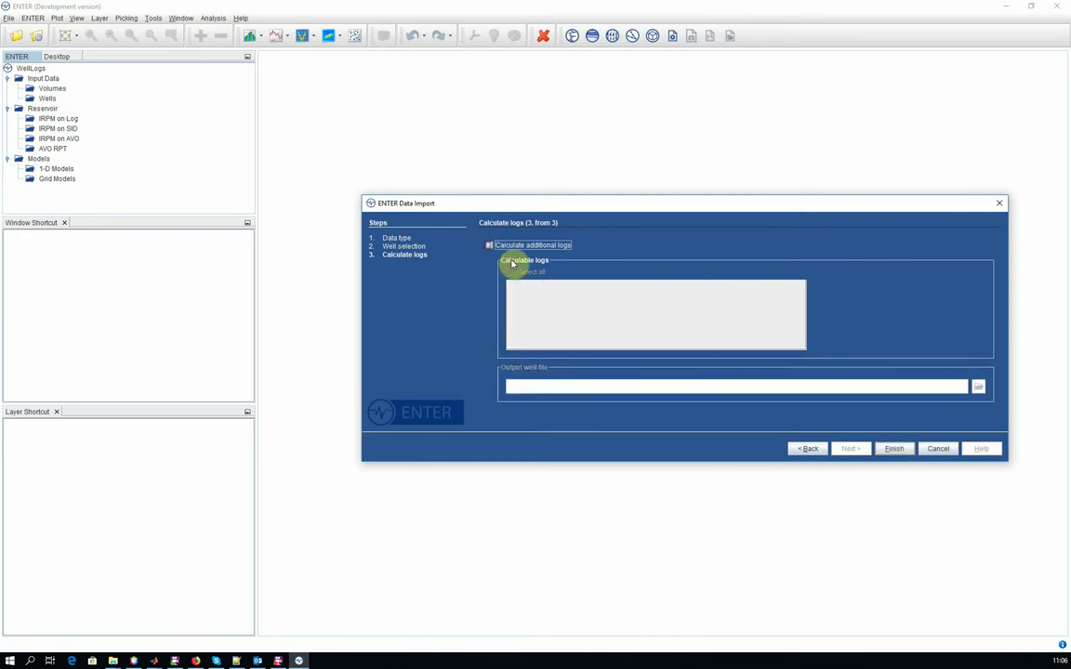
click(893, 450)
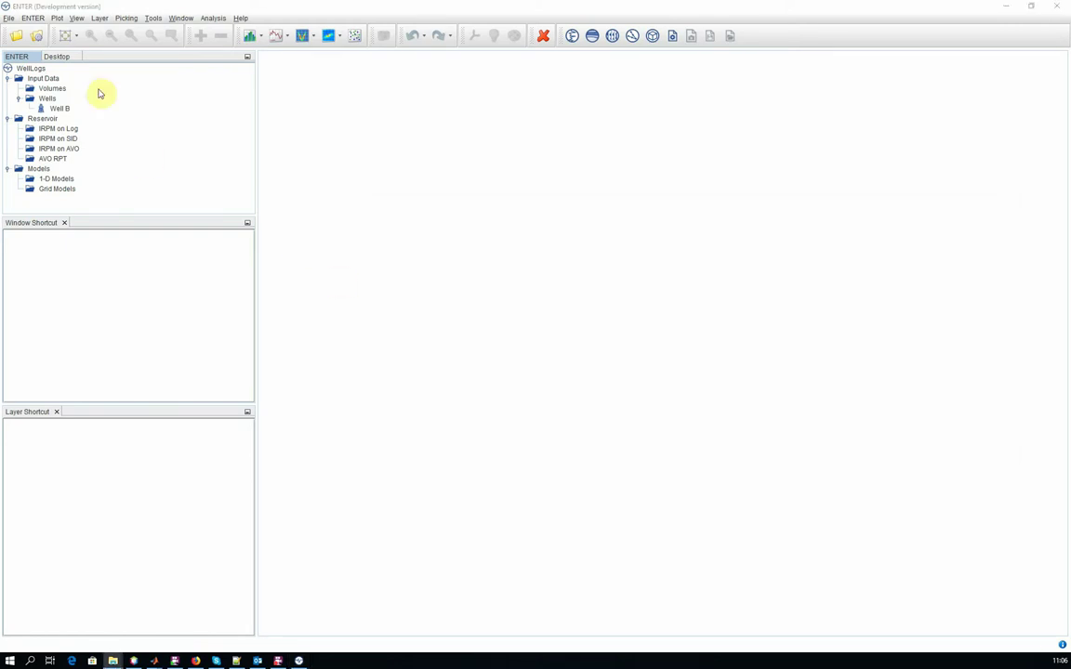
- In Merge well logs, add the three Well A log files (1of3–3of3) as inputs
click(31, 19)
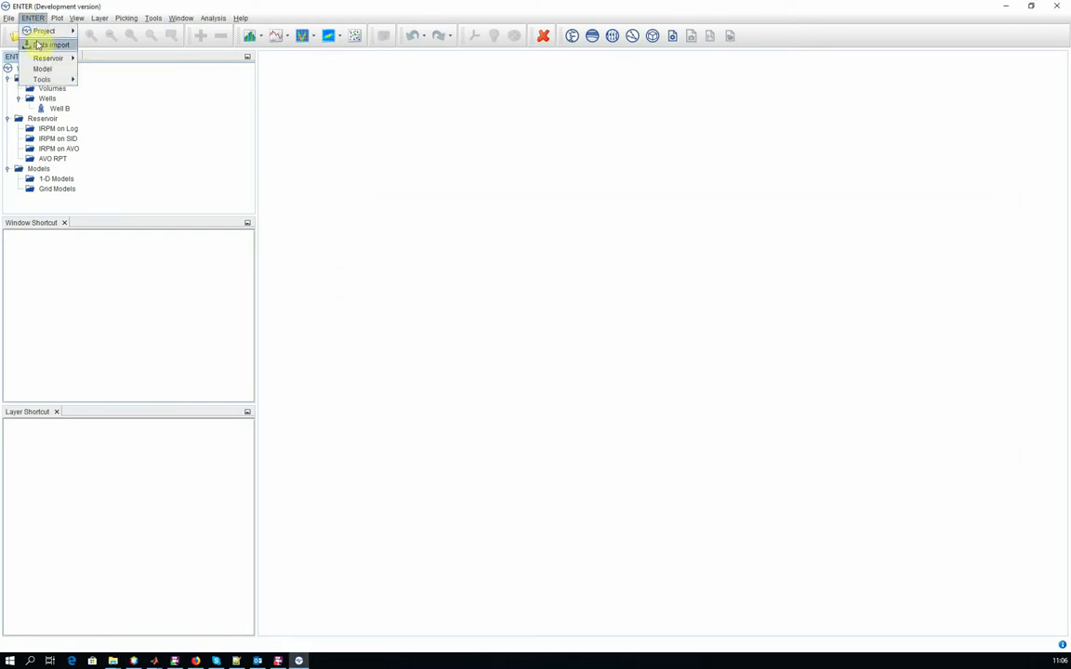
mouse_move(37, 80)
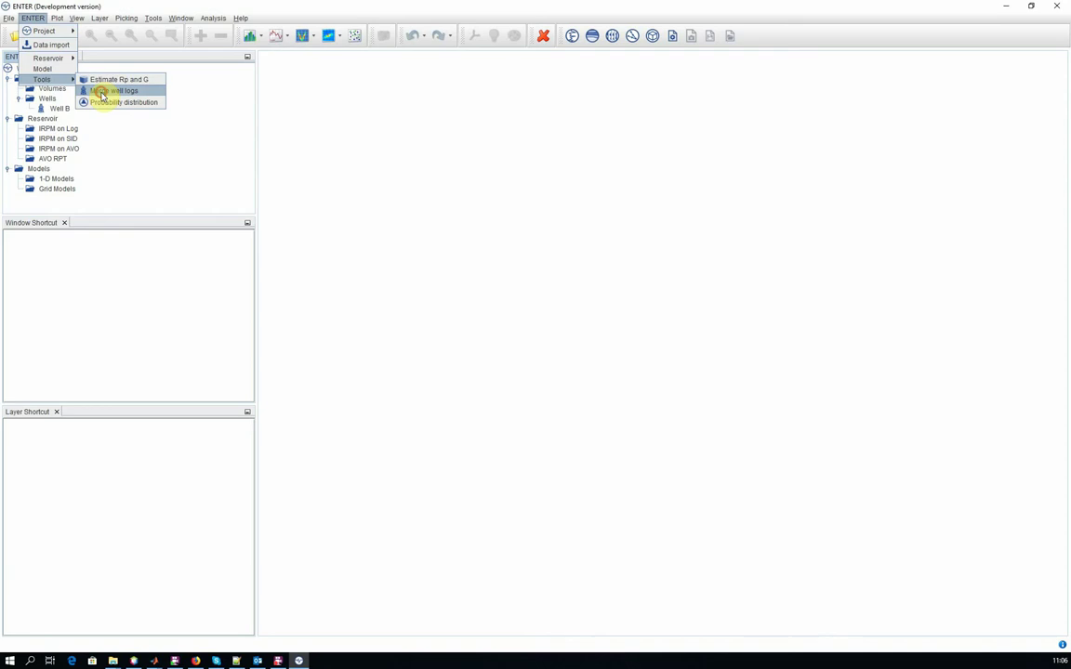
click(100, 91)
click(415, 213)
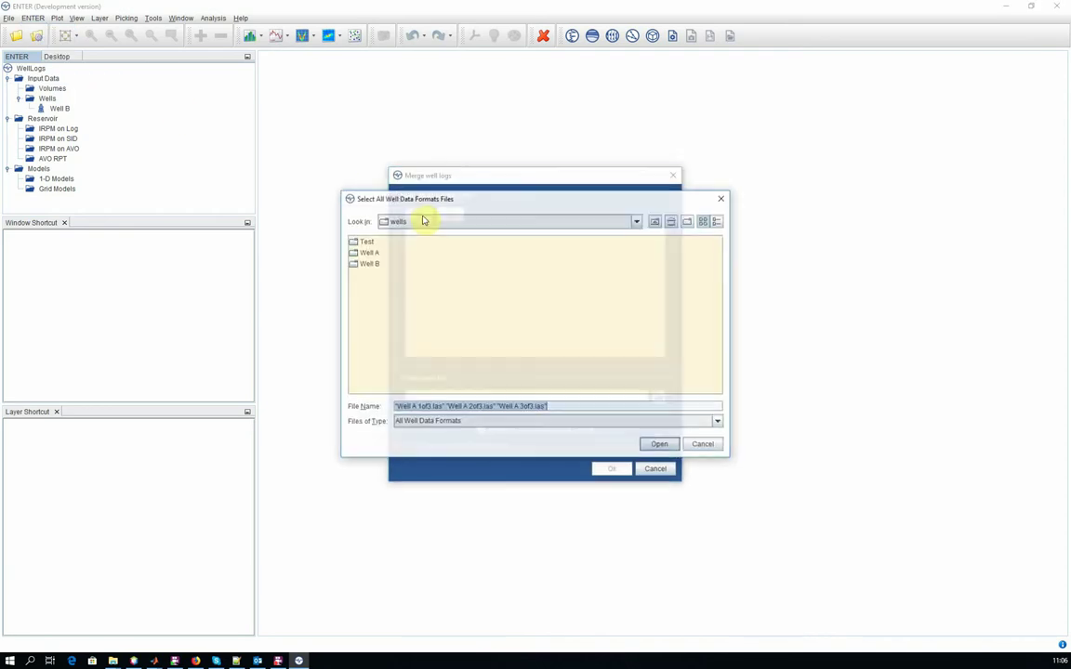
double_click(370, 253)
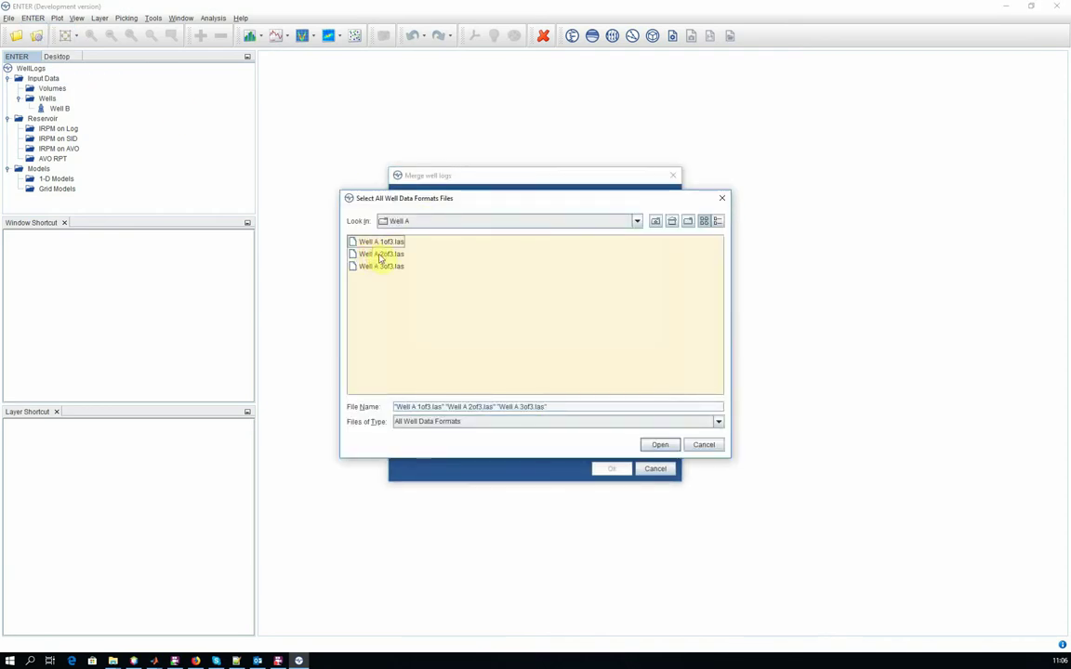
click(379, 242)
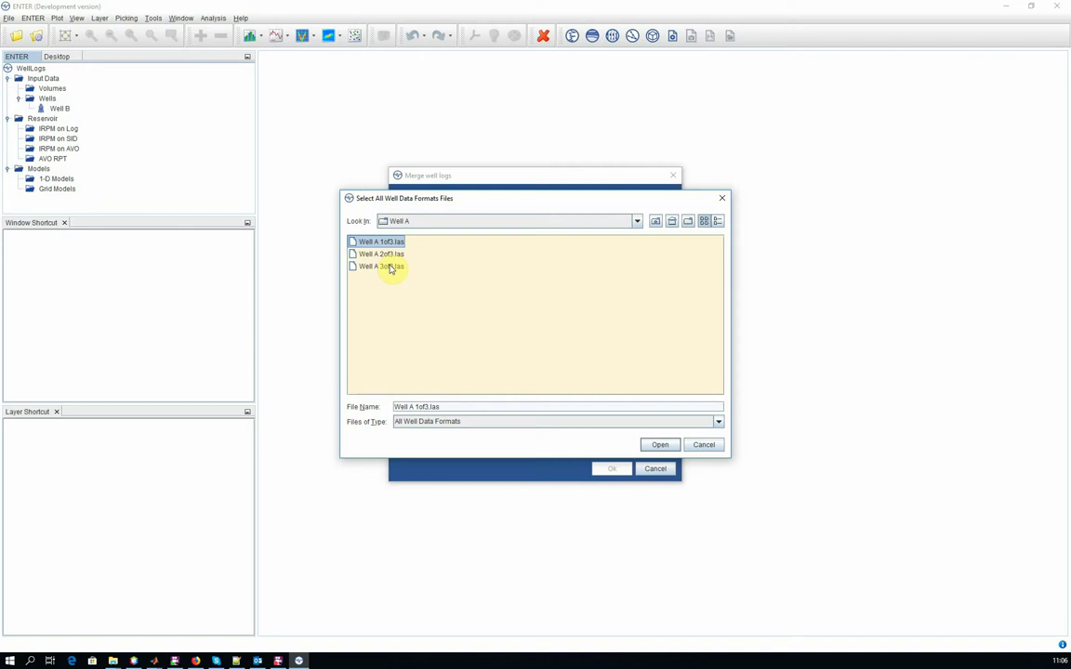
shift+click(390, 269)
click(656, 445)
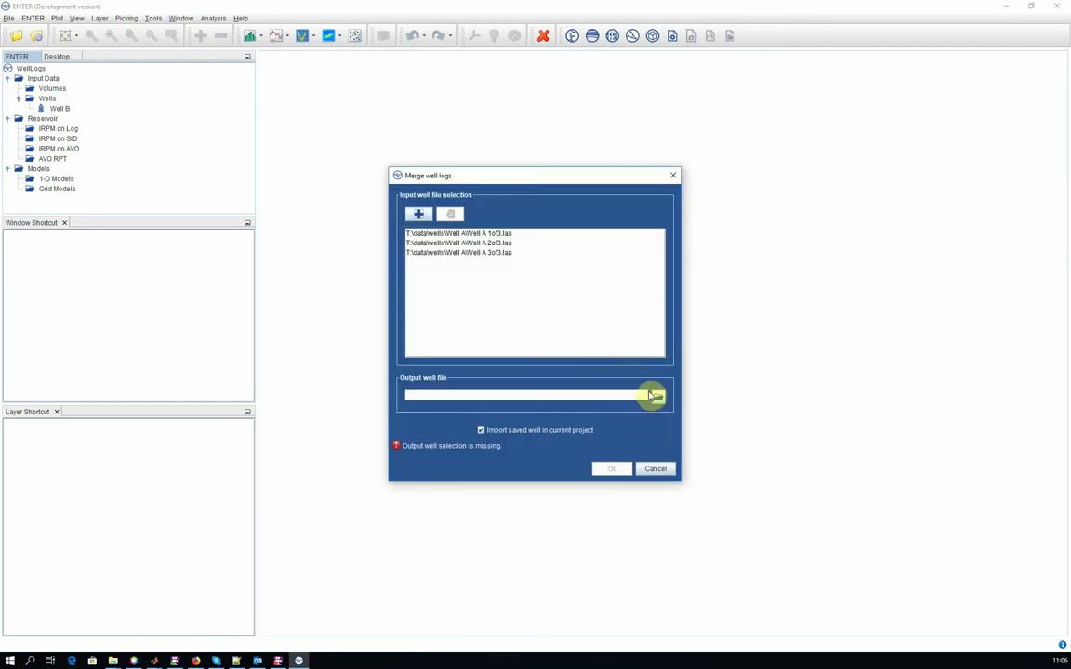
- Save the merged output as Well A.las in the Well A folder and run the merge
click(658, 397)
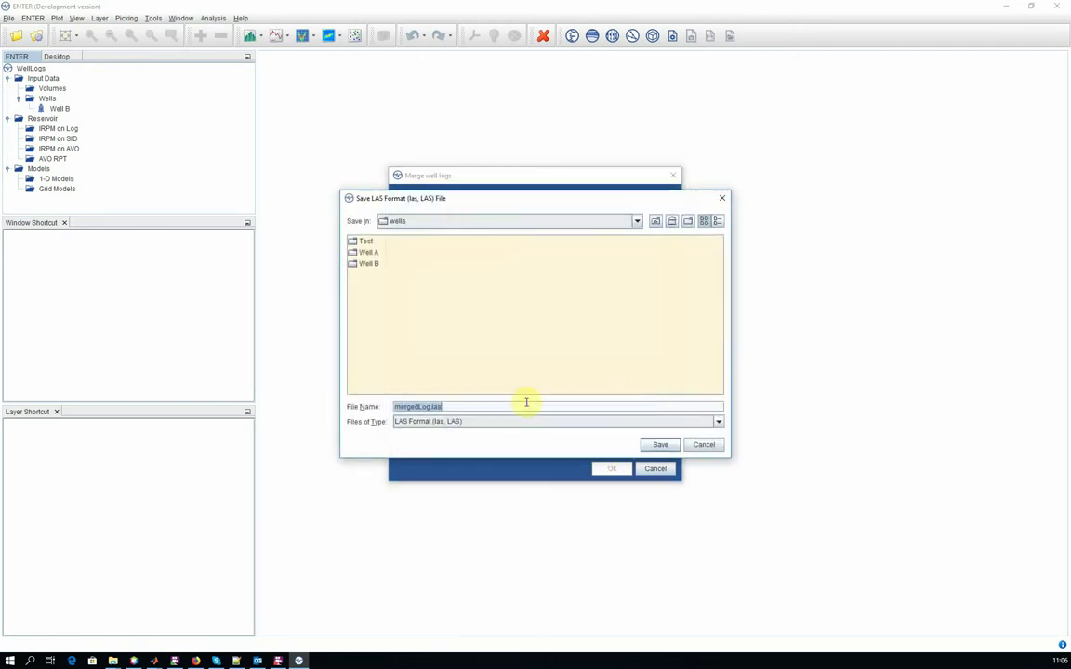
text(Well A)
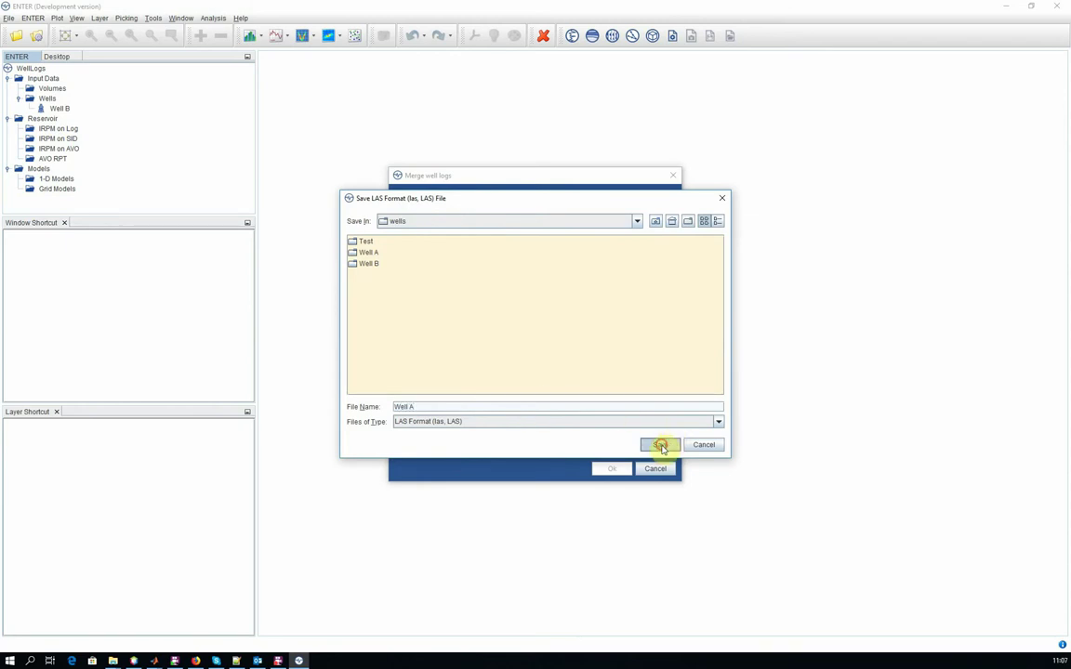
click(660, 444)
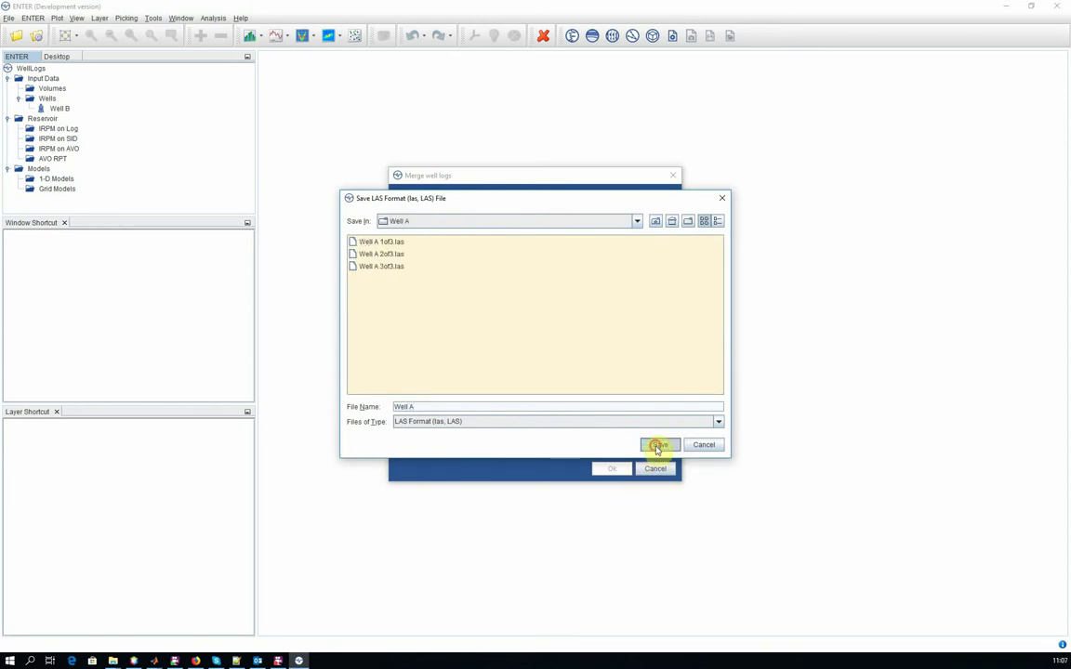
click(658, 446)
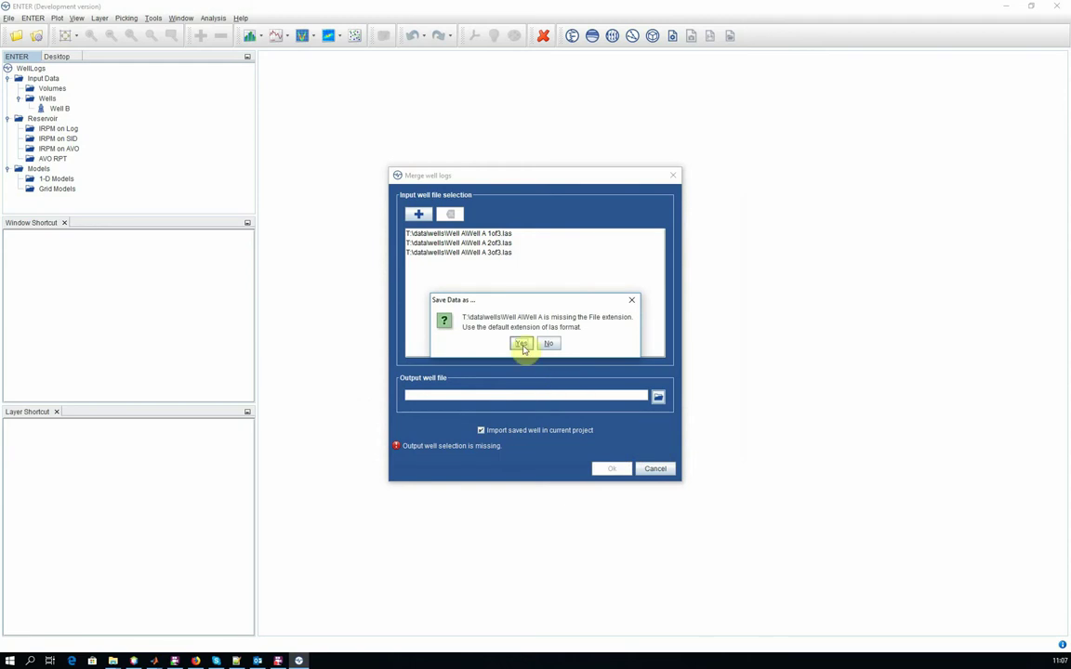
click(523, 346)
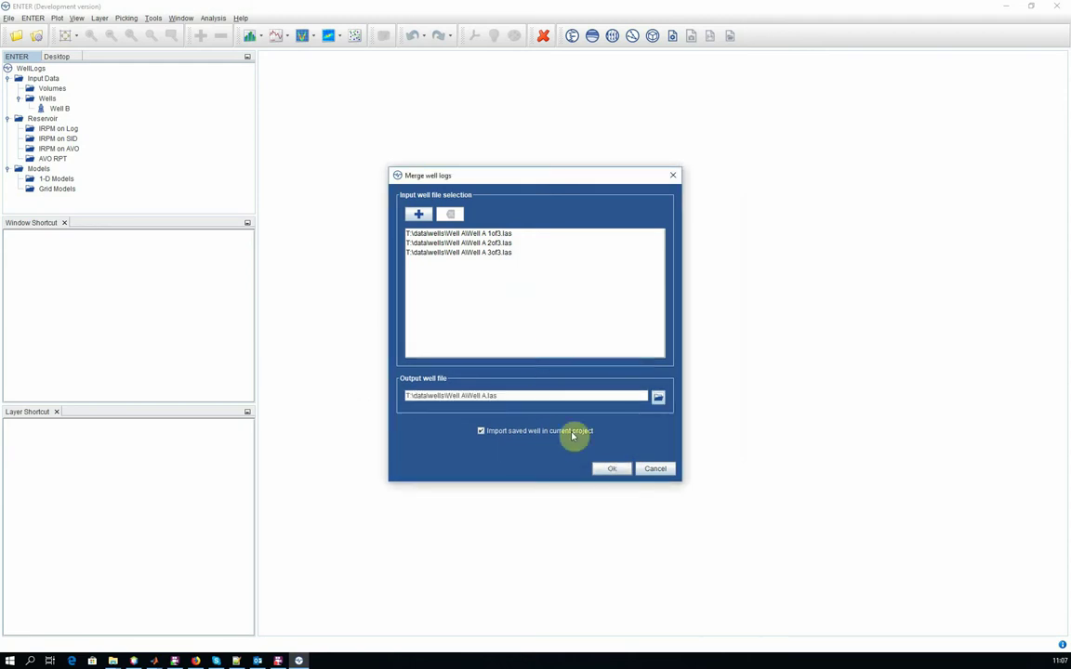
click(610, 470)
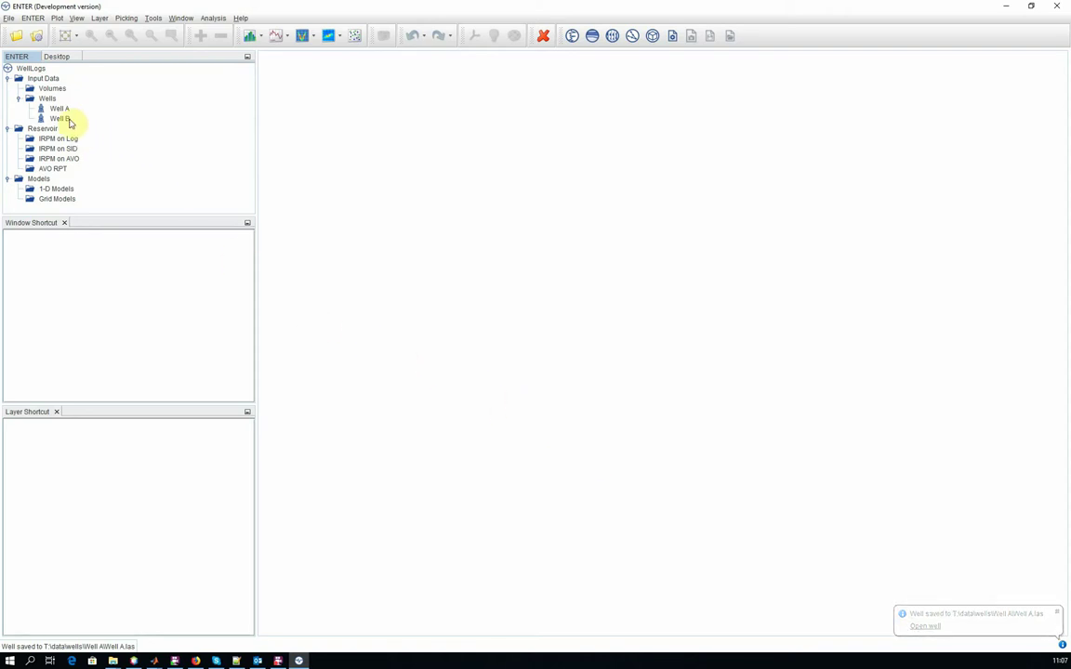
click(51, 110)
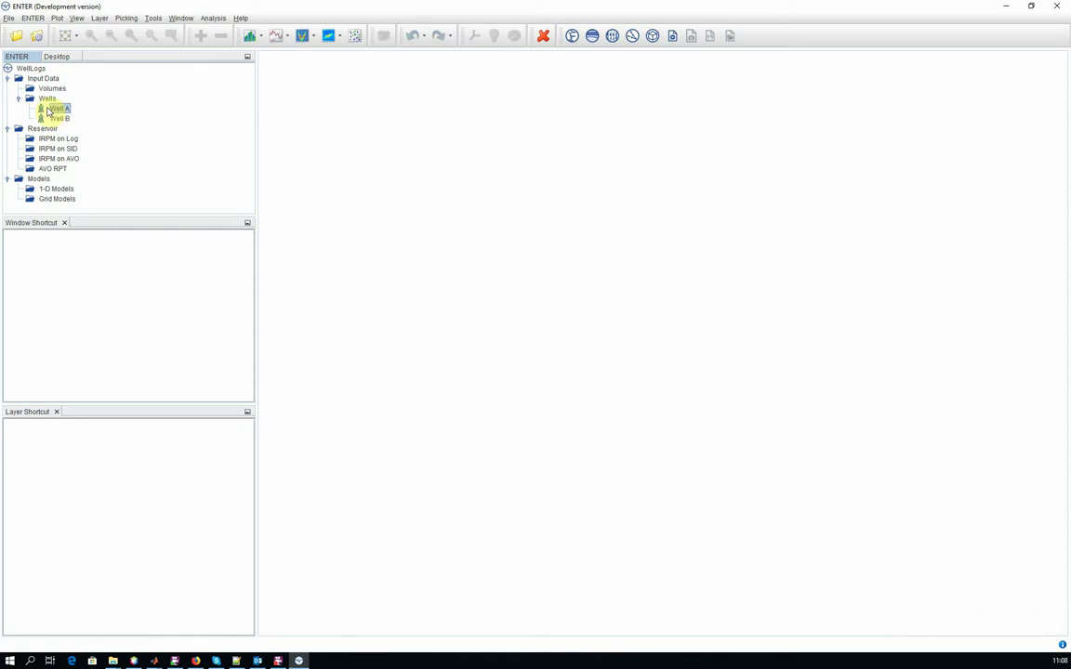
drag(53, 110, 330, 112)
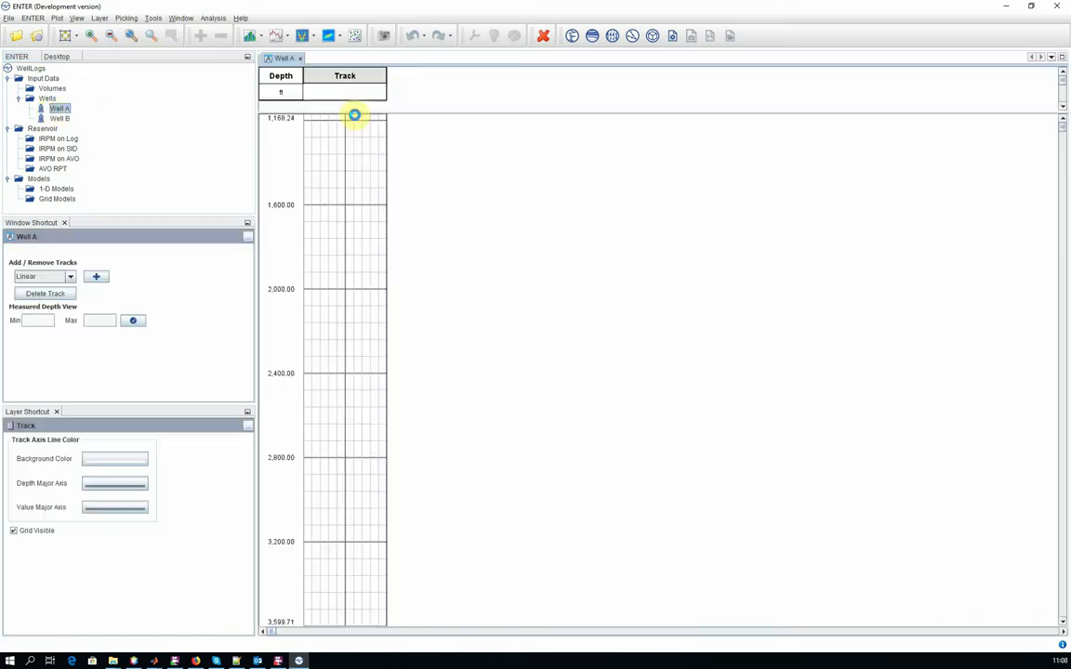
click(62, 57)
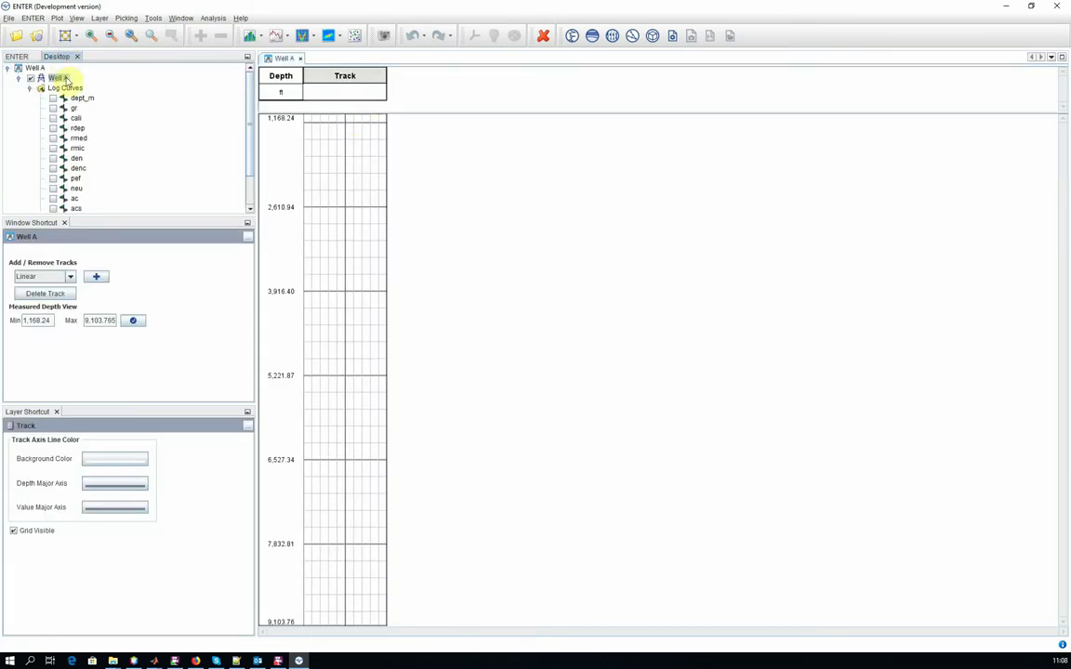
click(53, 159)
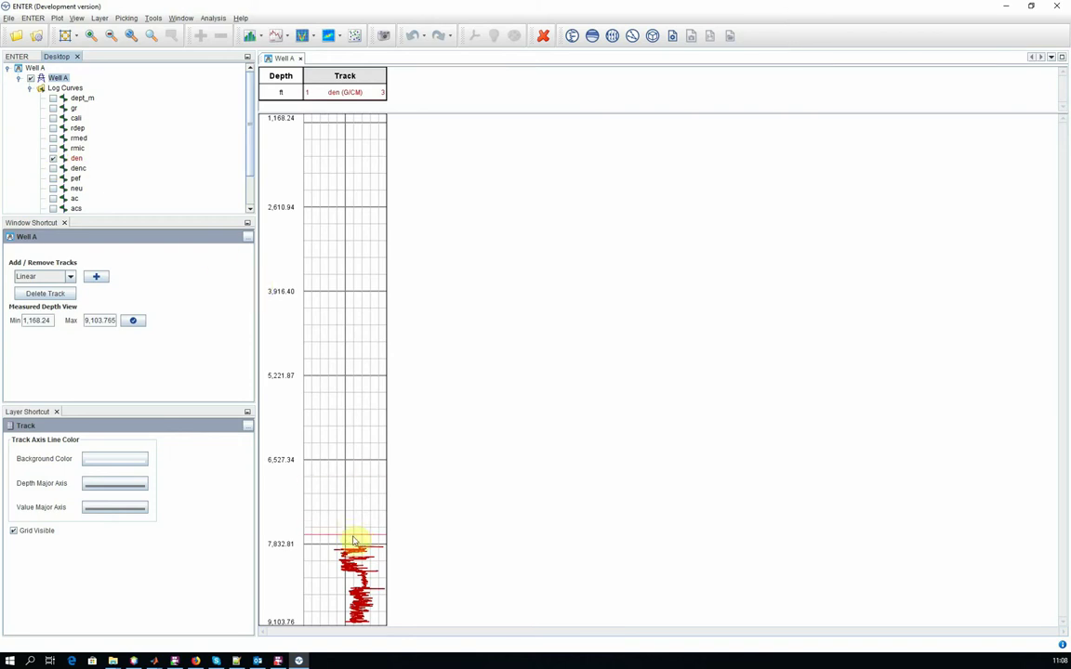
mouse_move(364, 552)
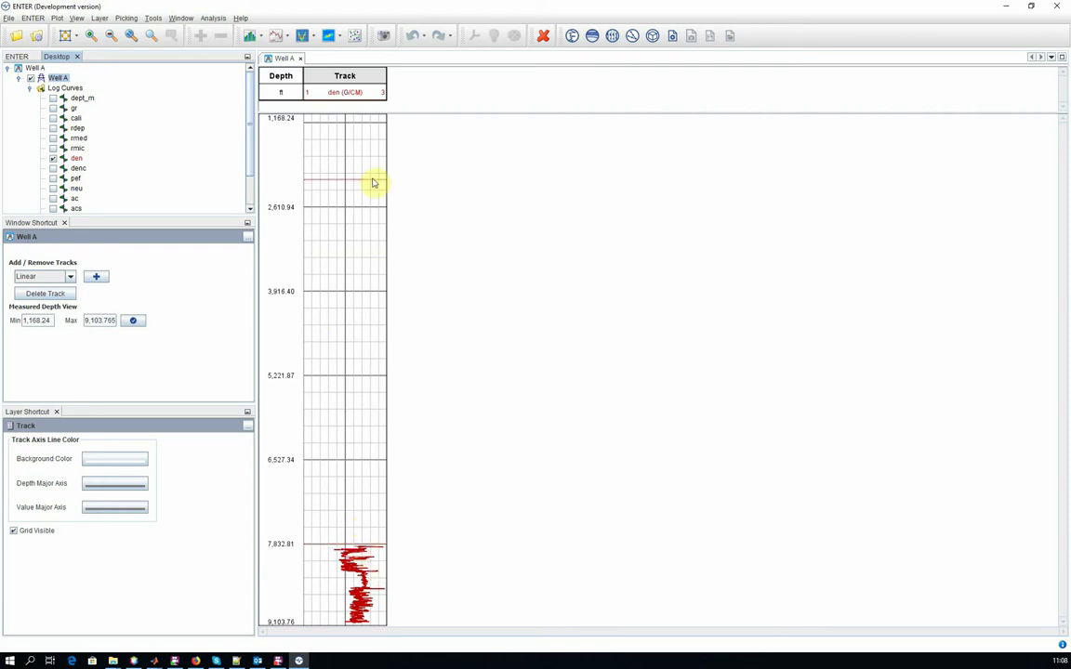
- Filter the Model Library to well-log workflows and select ENTER crop log
click(652, 35)
click(339, 171)
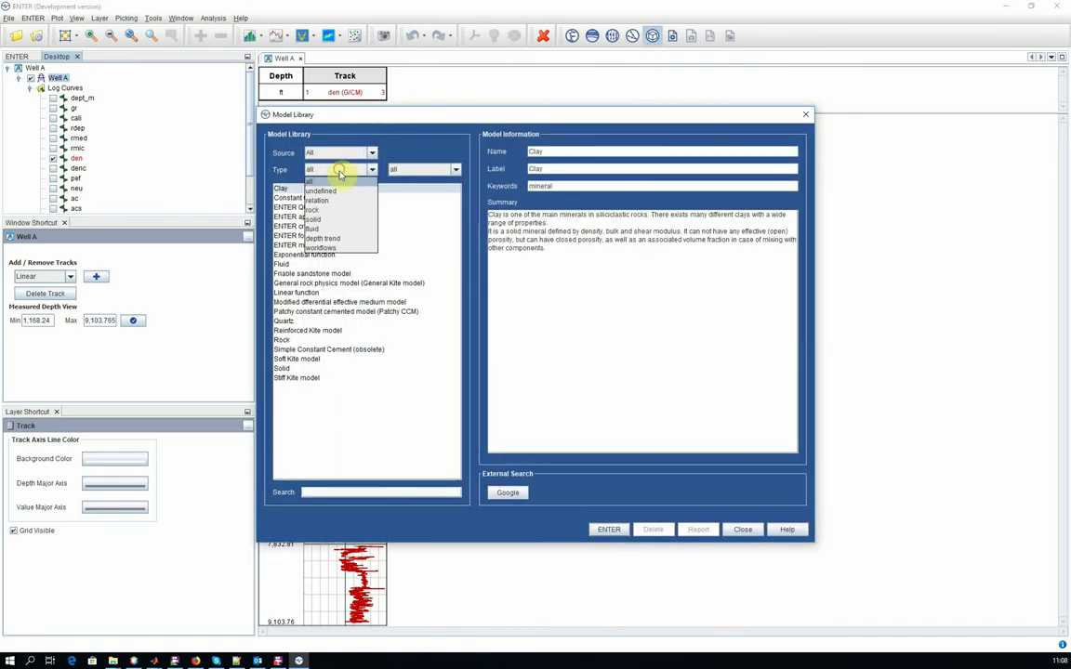
click(328, 249)
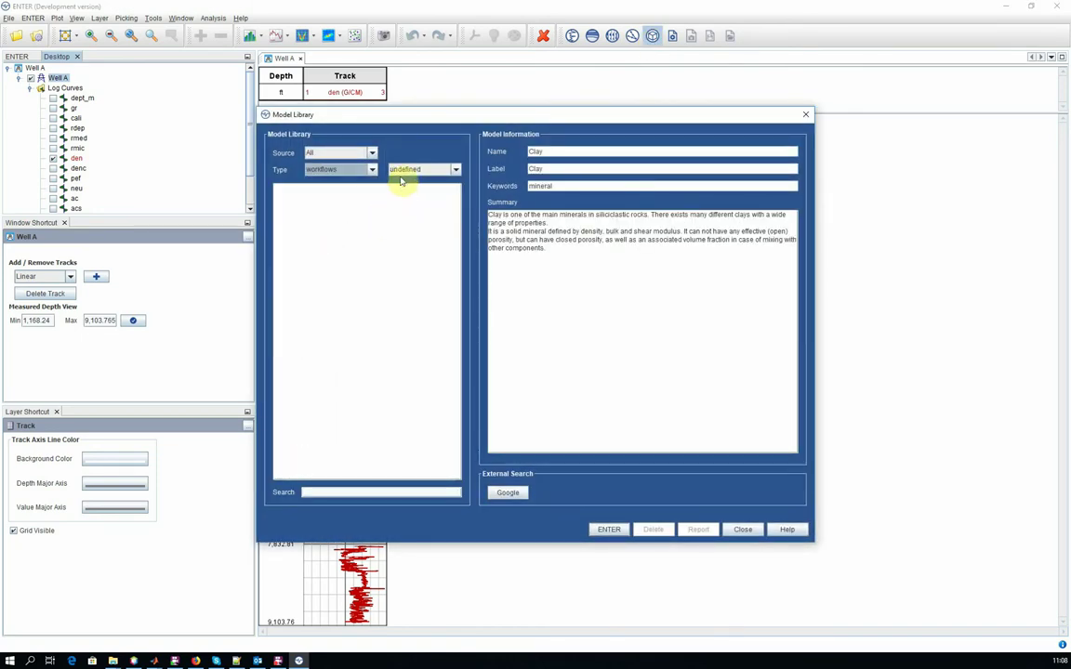
click(406, 170)
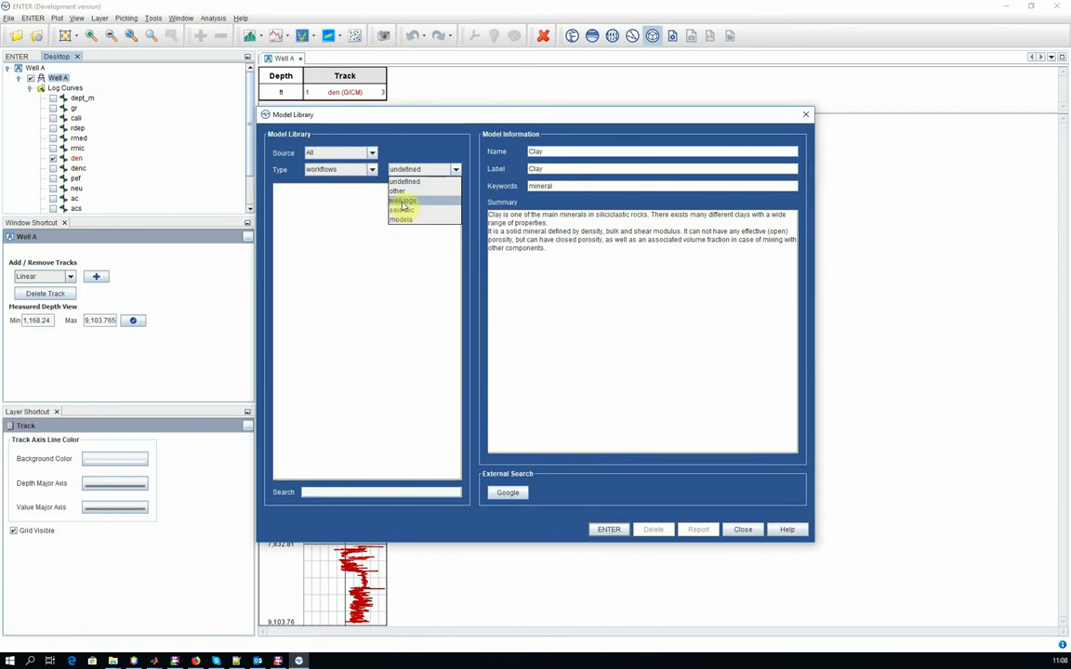
click(402, 200)
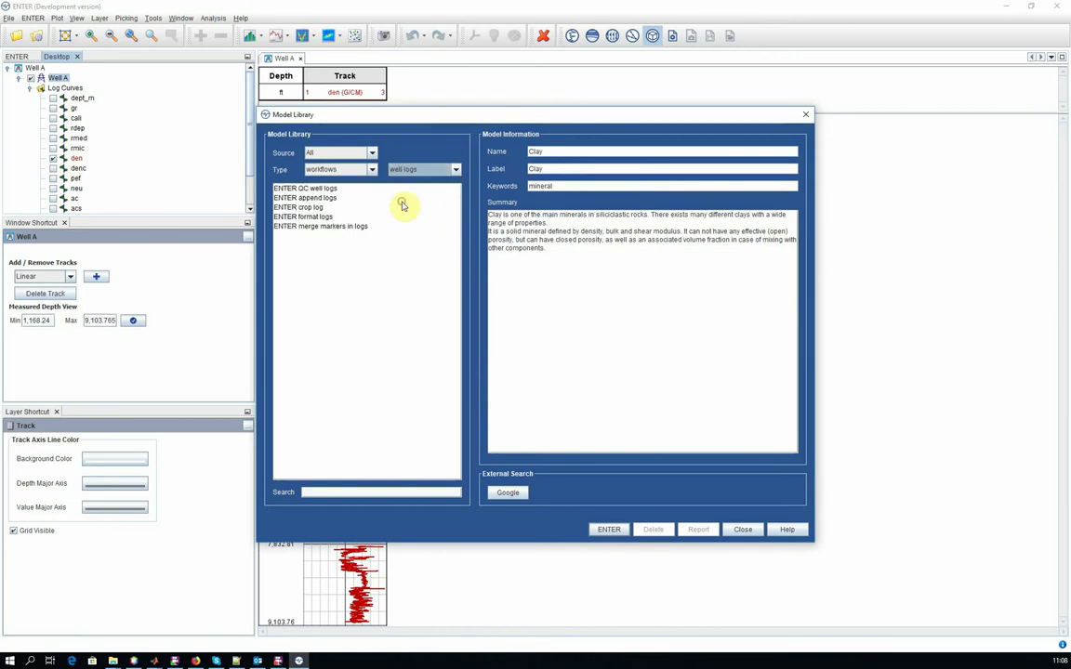
click(299, 210)
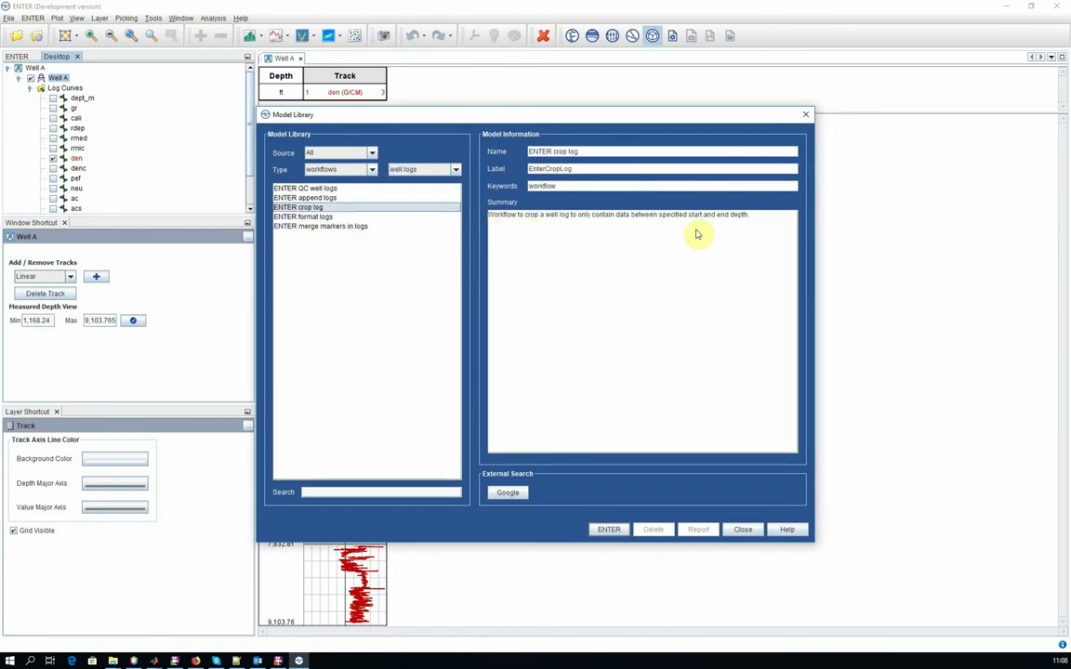
- Launch the ENTER crop log workflow and choose Well A/Well A.las as the log to crop
click(609, 531)
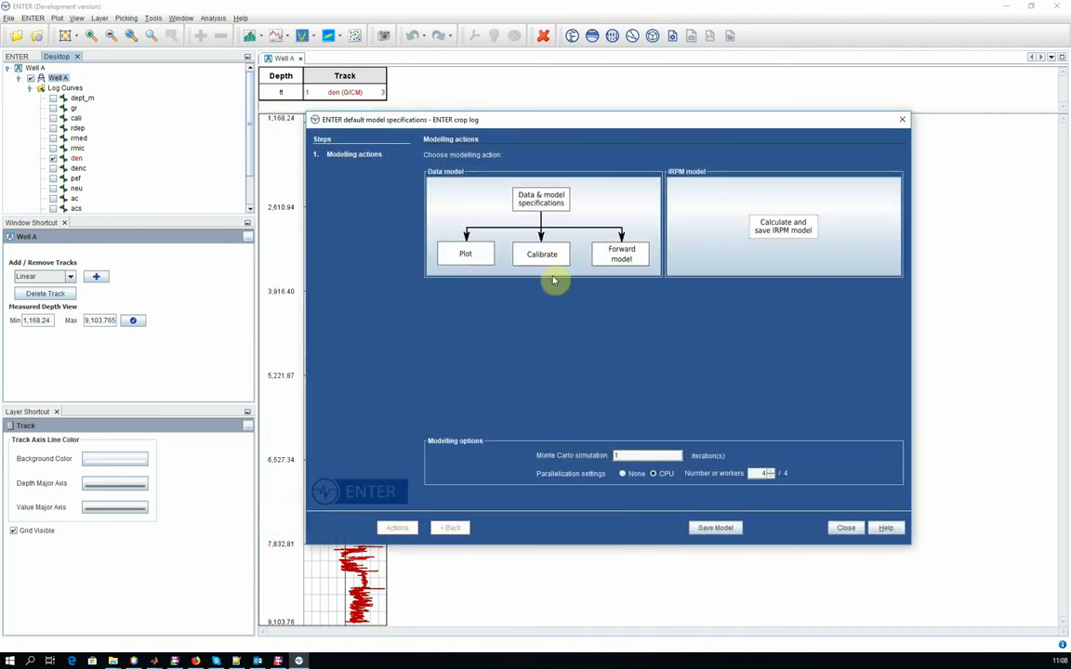
click(553, 248)
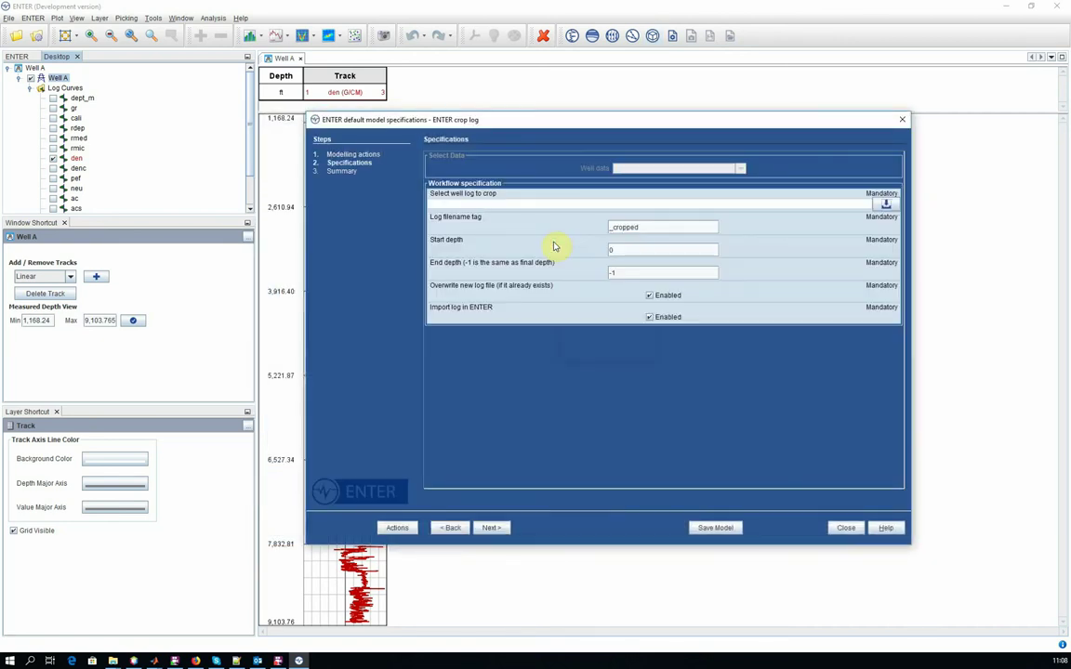
click(887, 204)
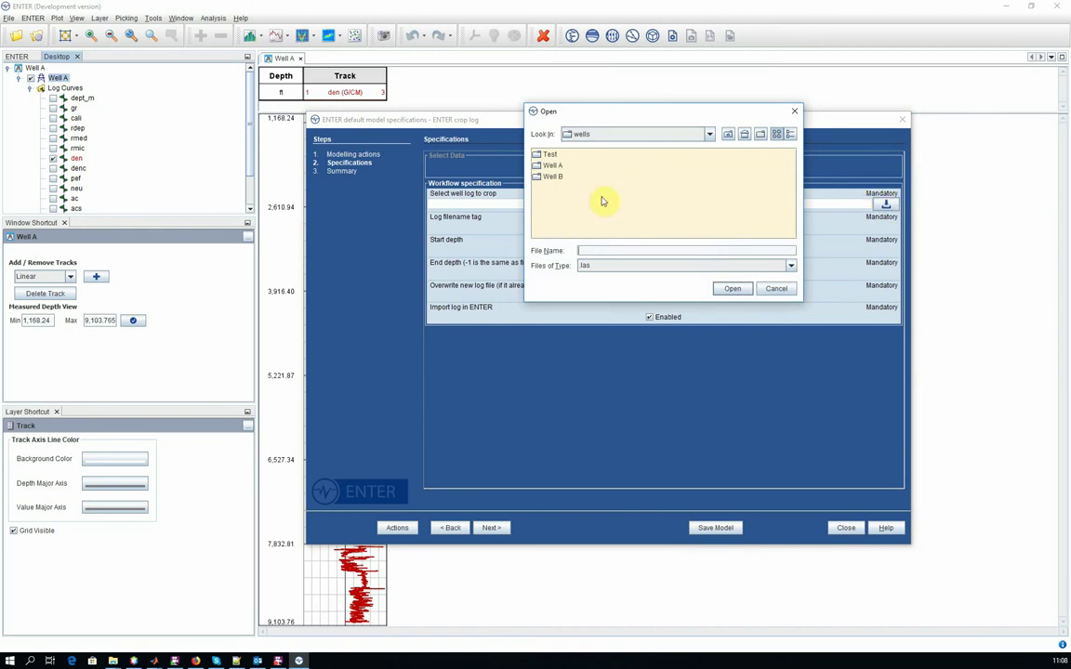
double_click(549, 165)
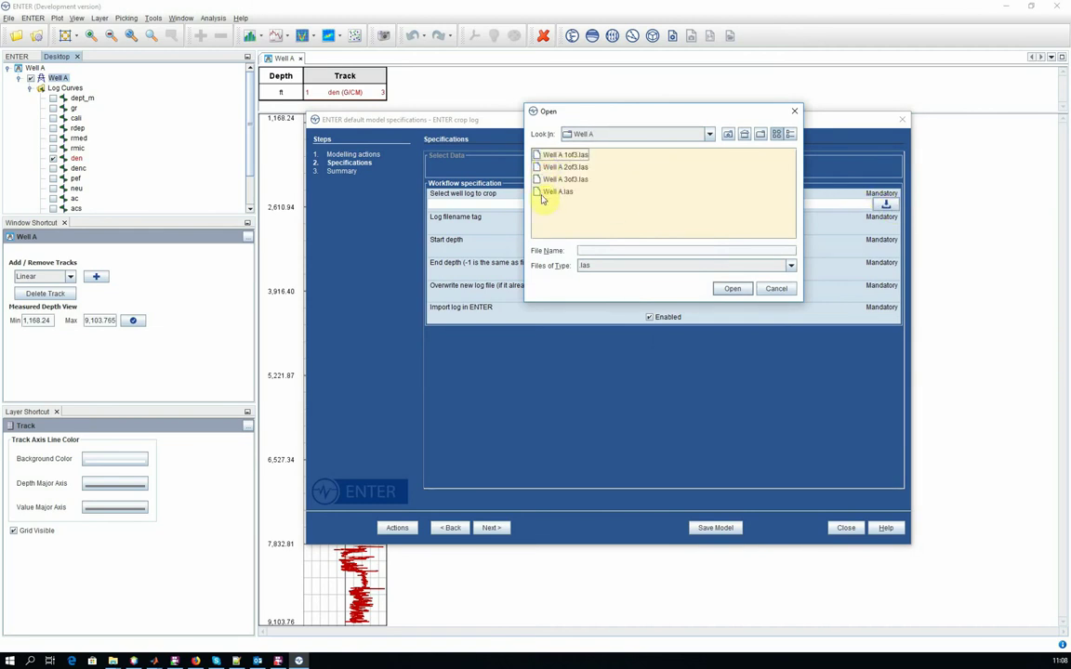
click(546, 194)
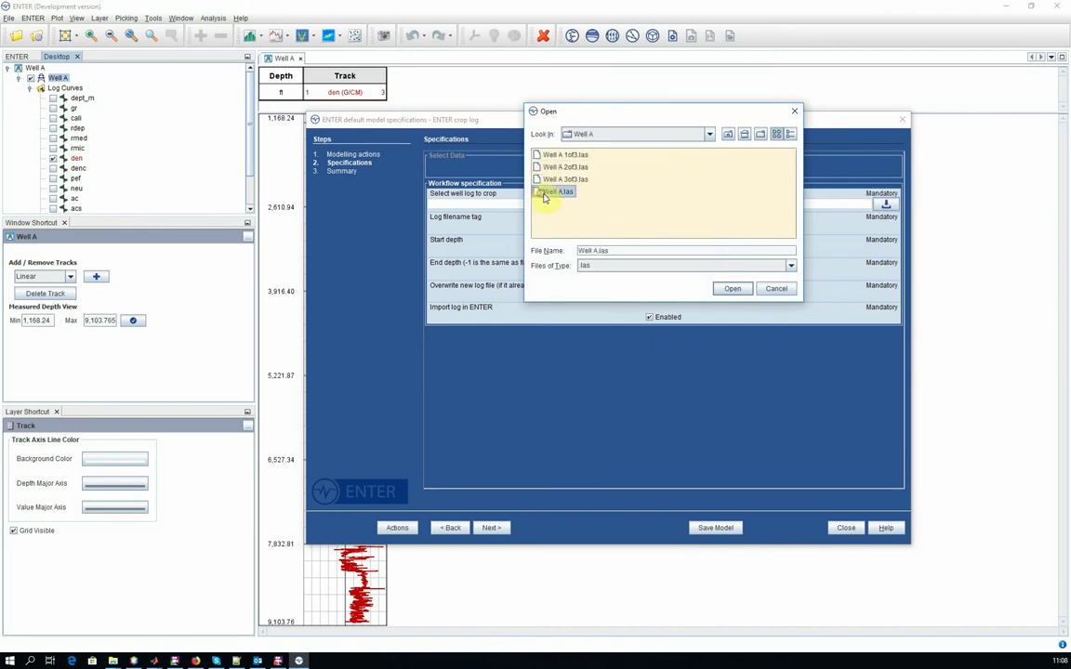
click(731, 289)
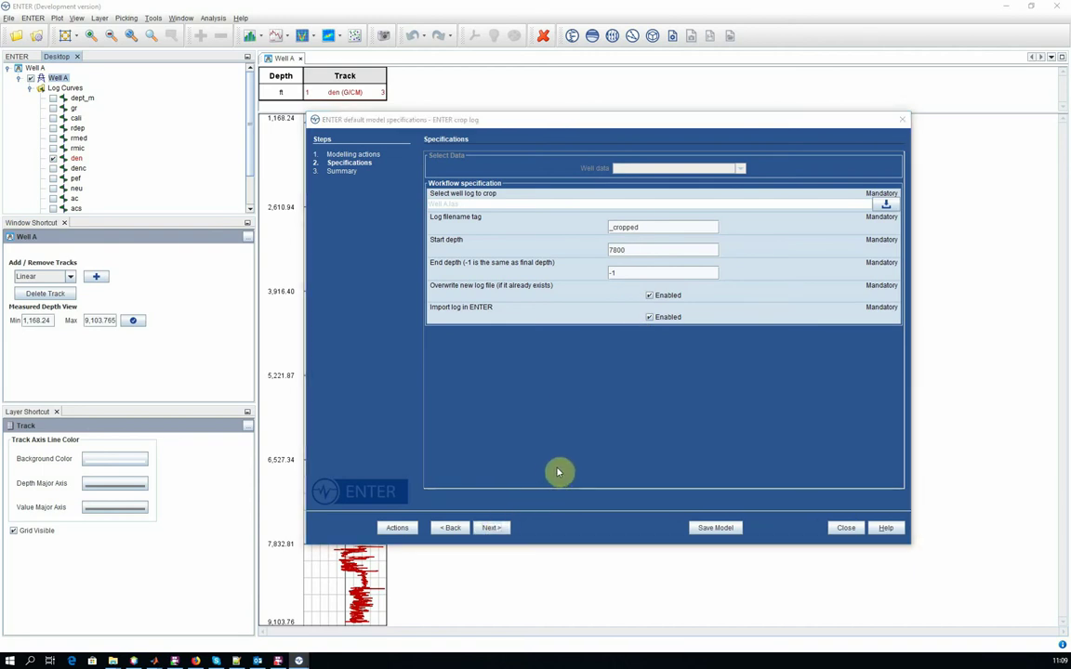
- Open Well A_cropped in a view with its den log plotted, then open Well B in another view
click(848, 528)
click(16, 56)
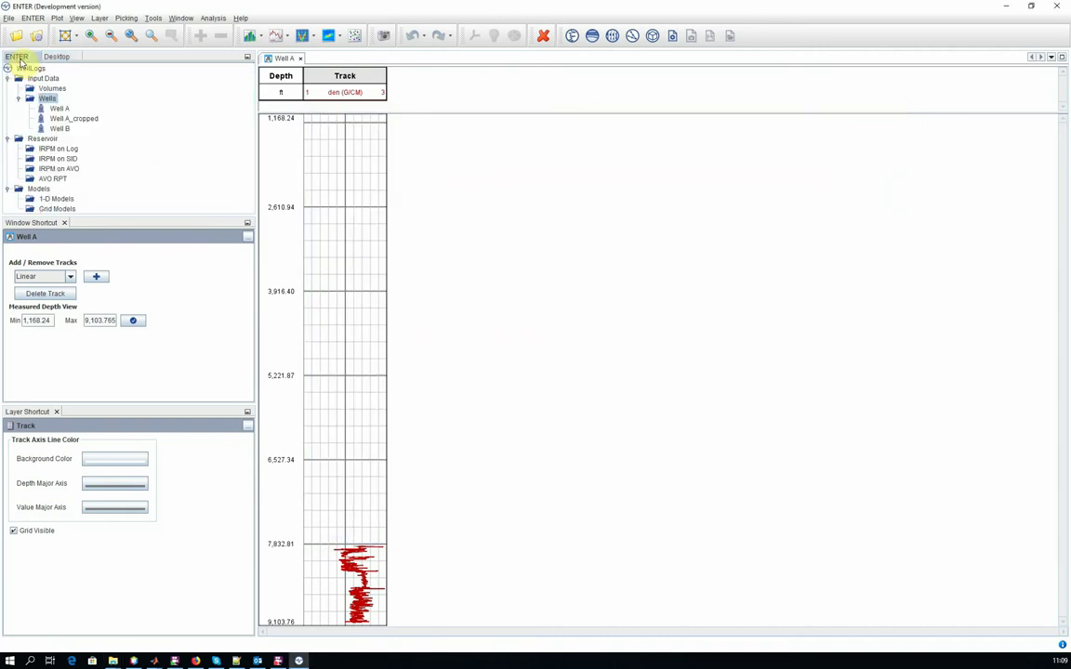
drag(56, 118, 320, 61)
click(56, 57)
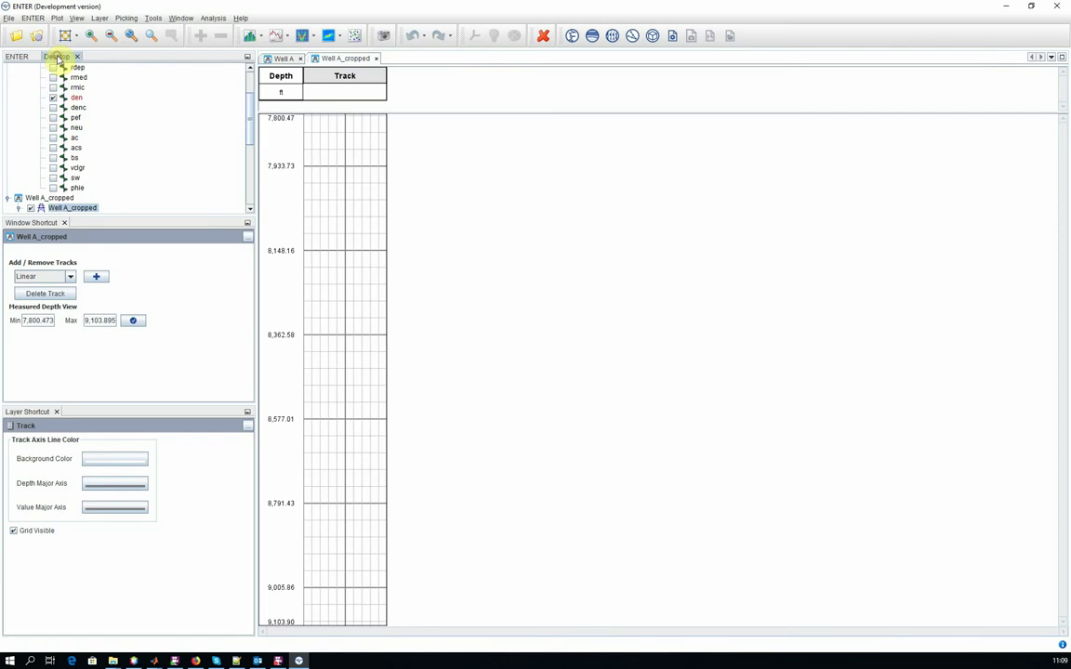
double_click(65, 198)
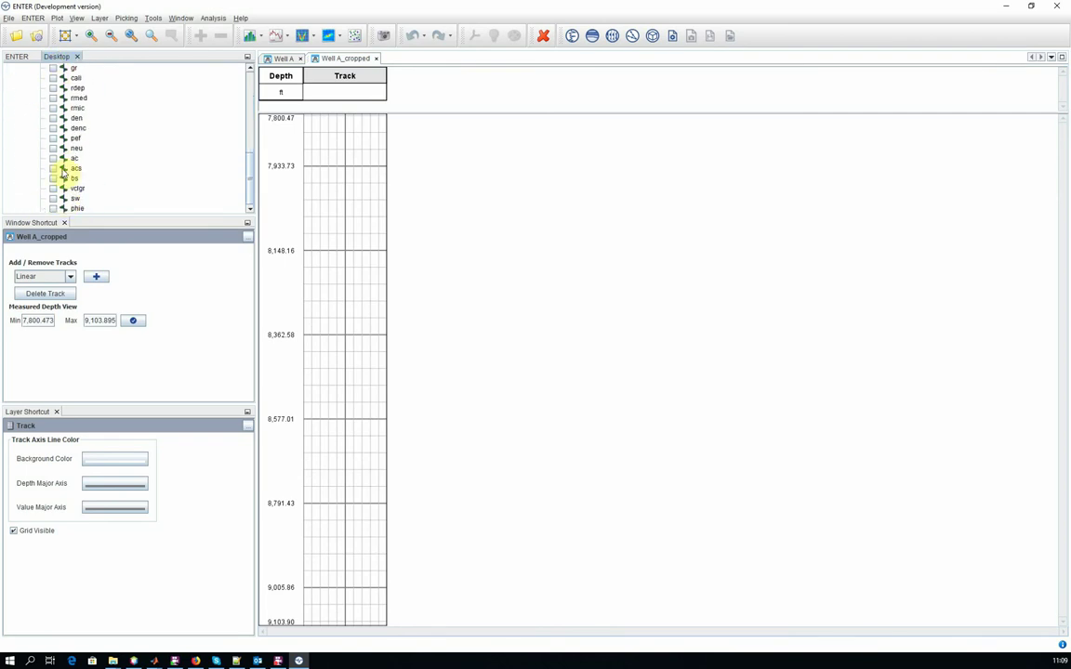
click(53, 119)
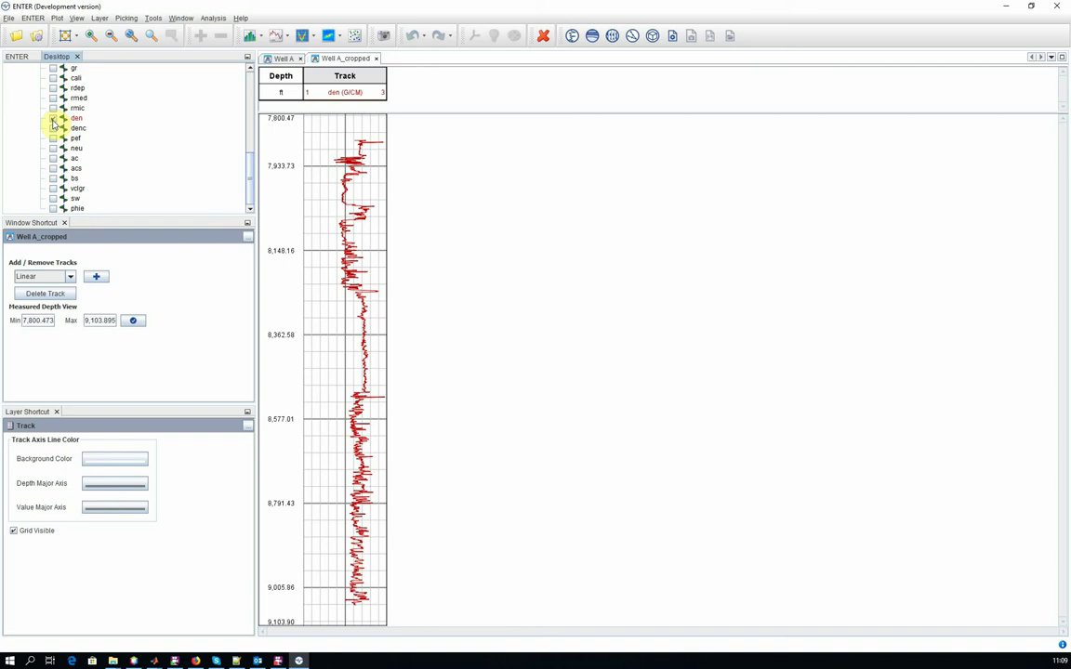
click(18, 57)
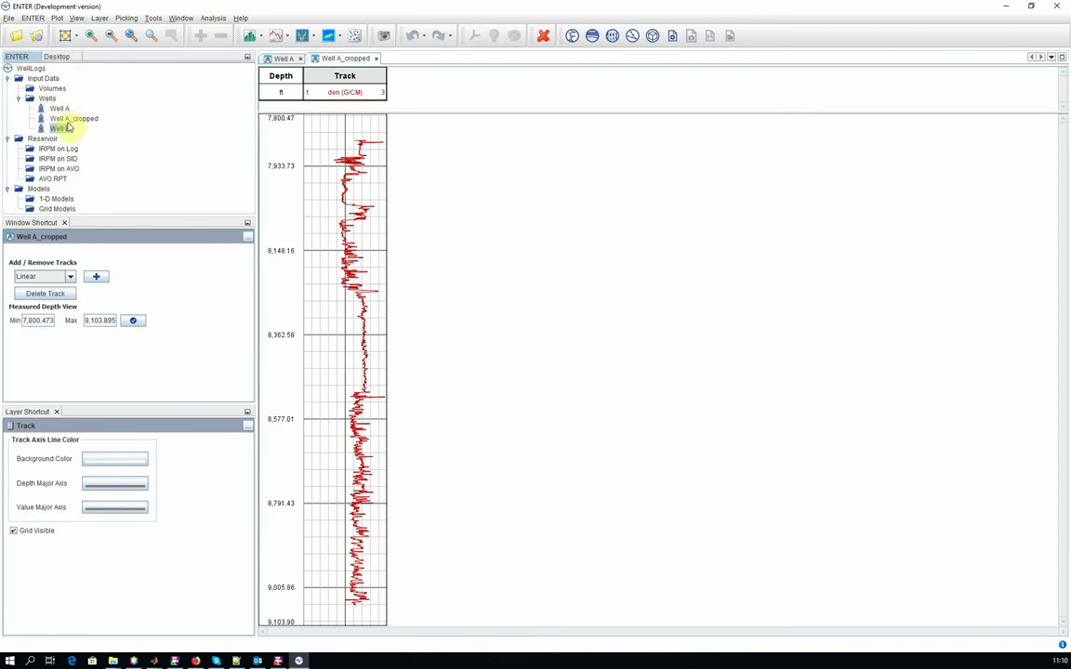
drag(62, 128, 370, 54)
- Plot Well B's rhob density curve in its log view
click(56, 57)
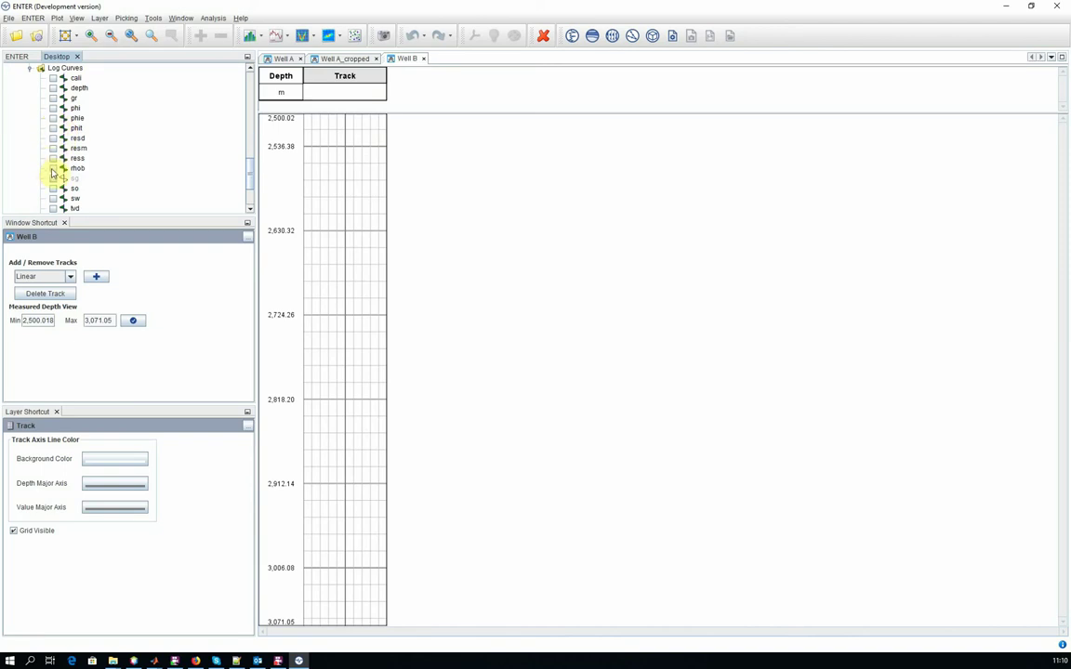
click(53, 169)
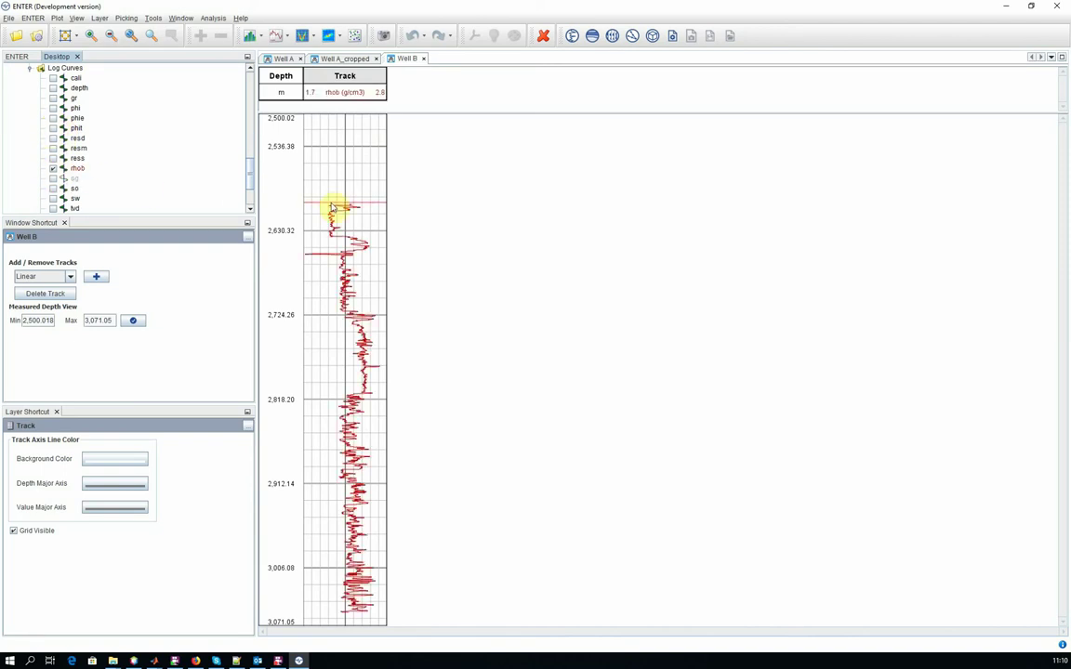
mouse_move(351, 209)
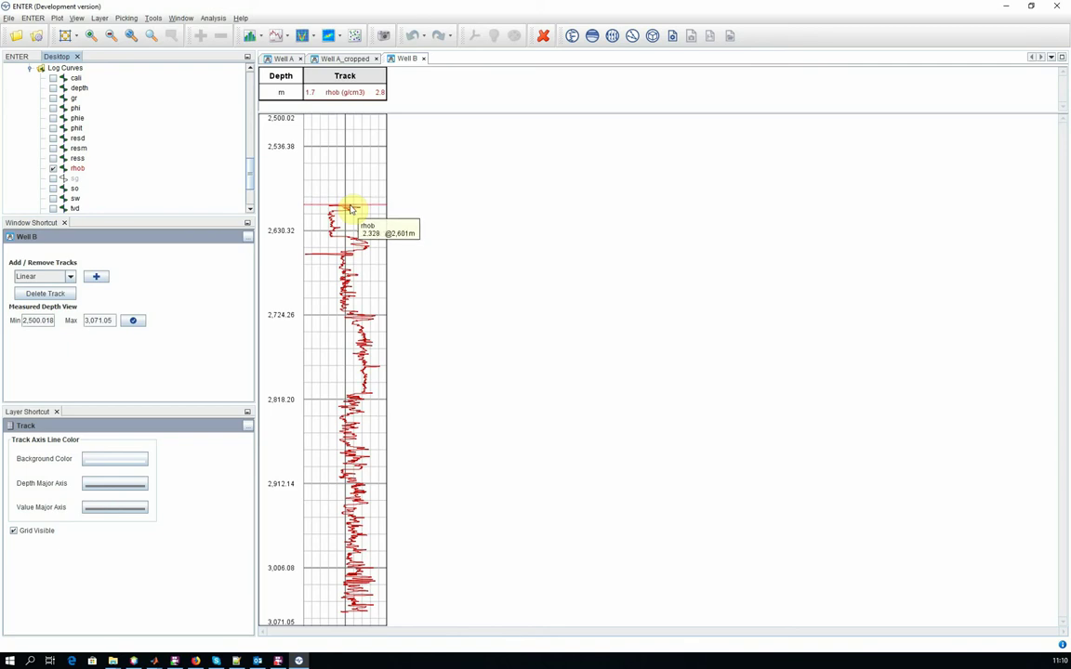
- Relaunch the ENTER crop log workflow from the Model Library
click(653, 36)
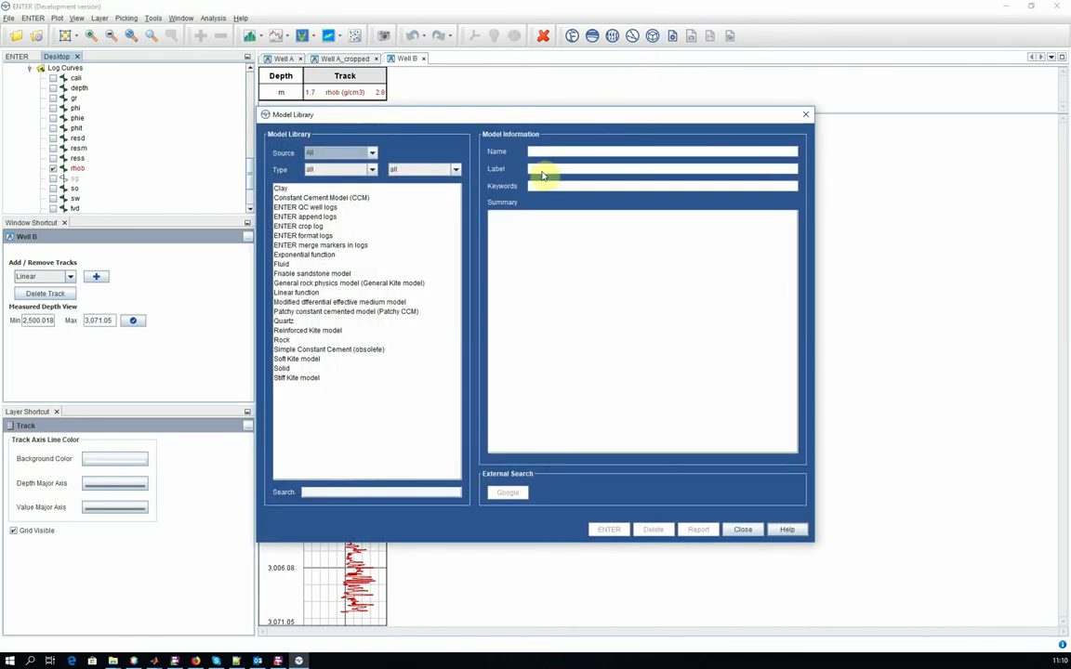
click(297, 227)
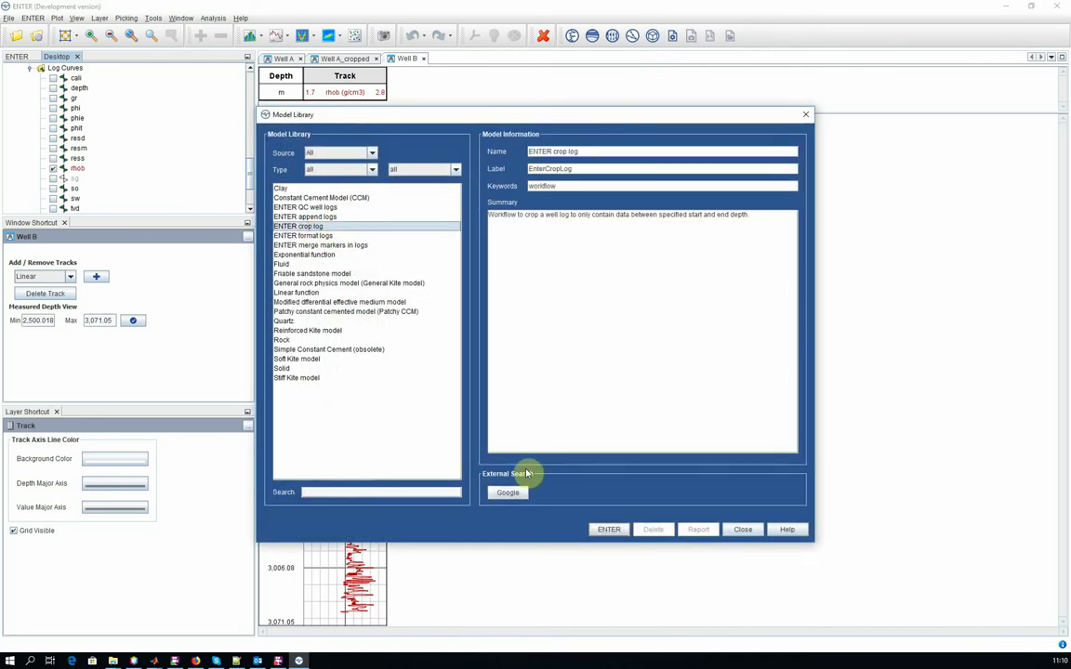
click(602, 530)
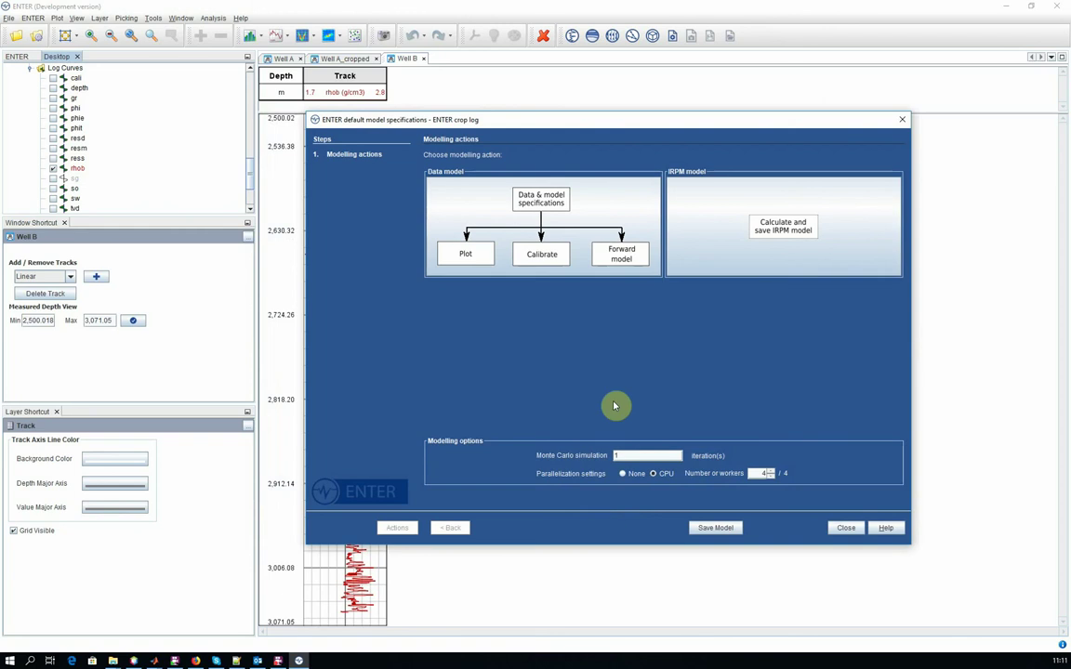
click(600, 255)
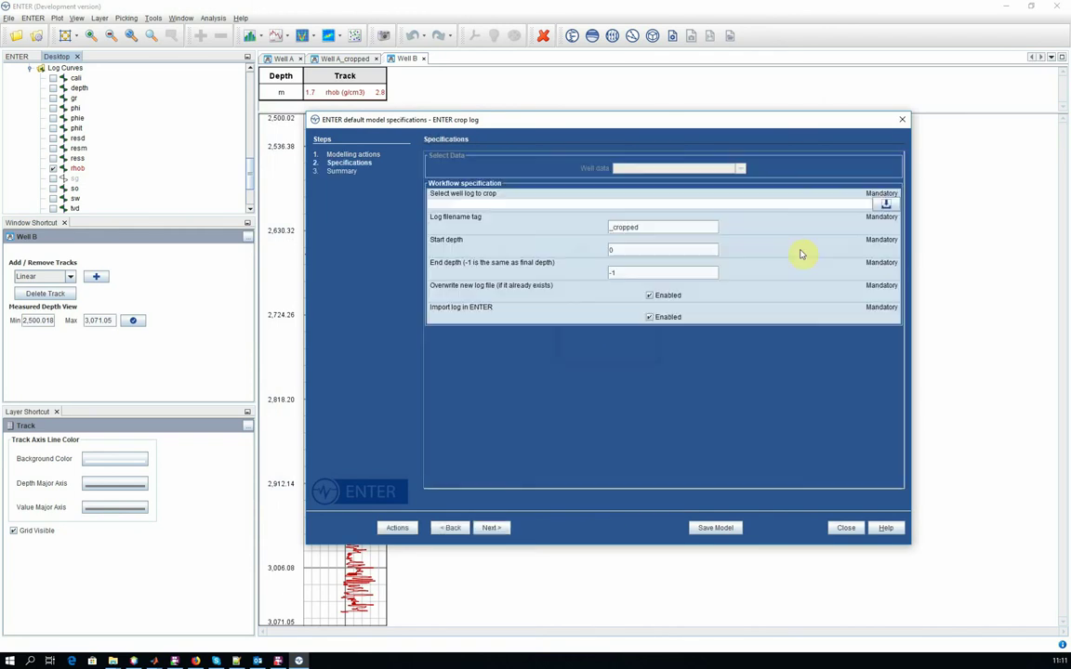
- Crop Well B's log file from start depth 2590 to final depth
click(882, 205)
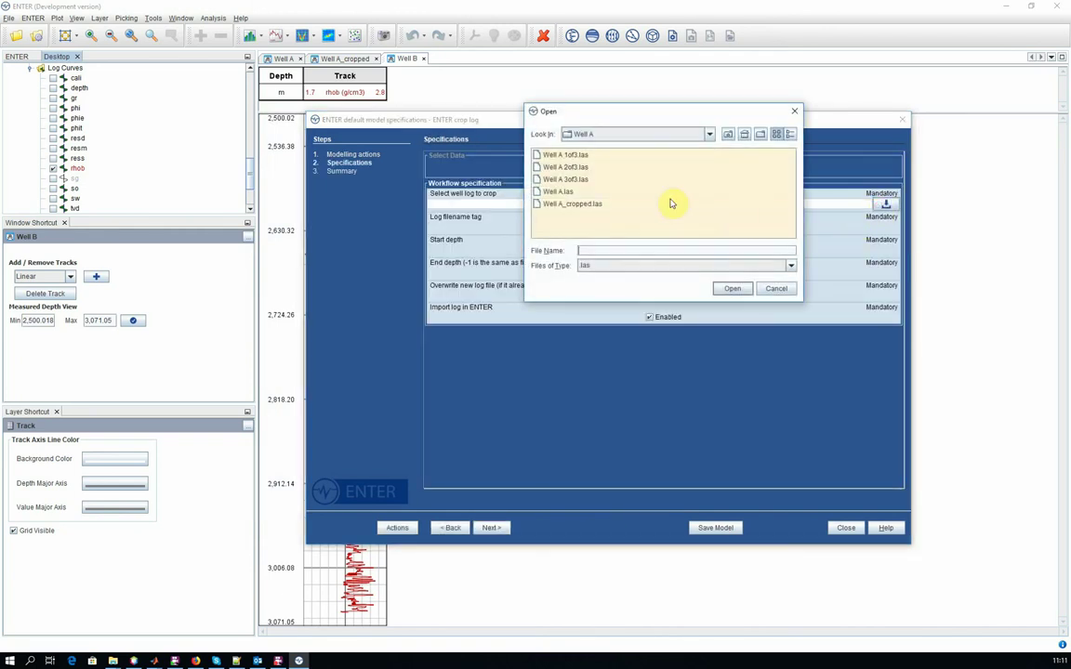
click(726, 134)
click(546, 177)
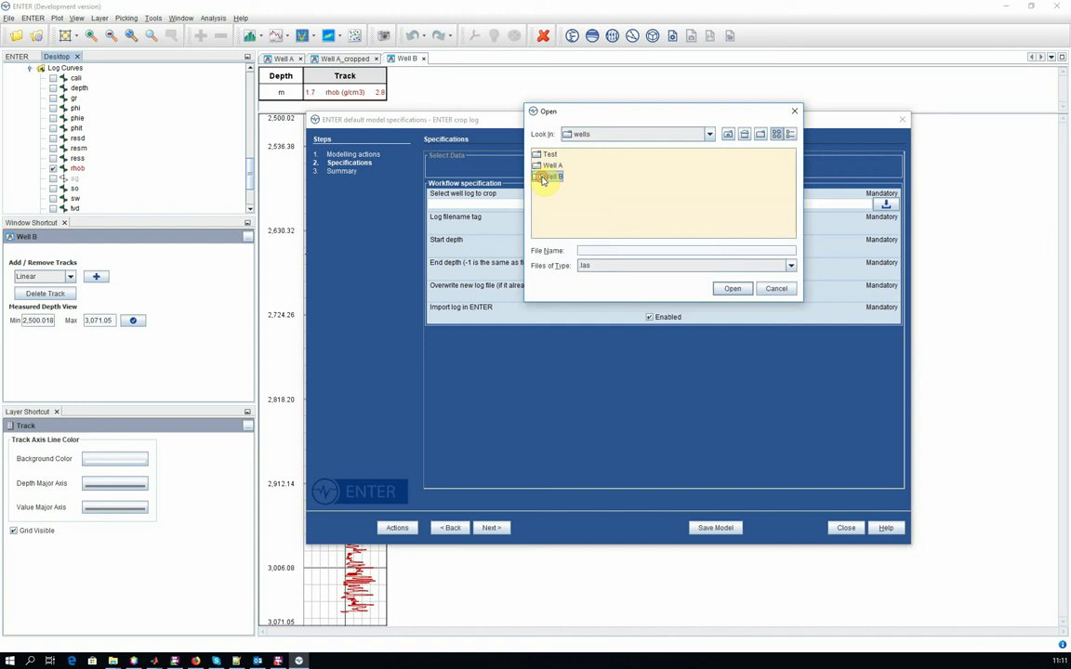
double_click(546, 177)
click(558, 155)
click(728, 288)
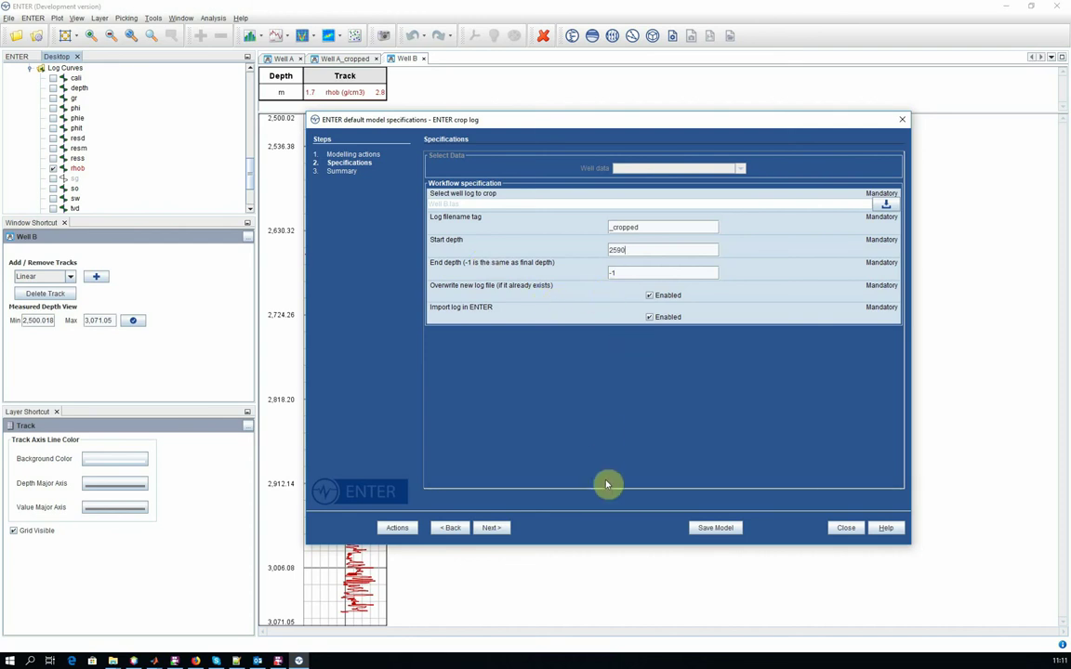
click(490, 528)
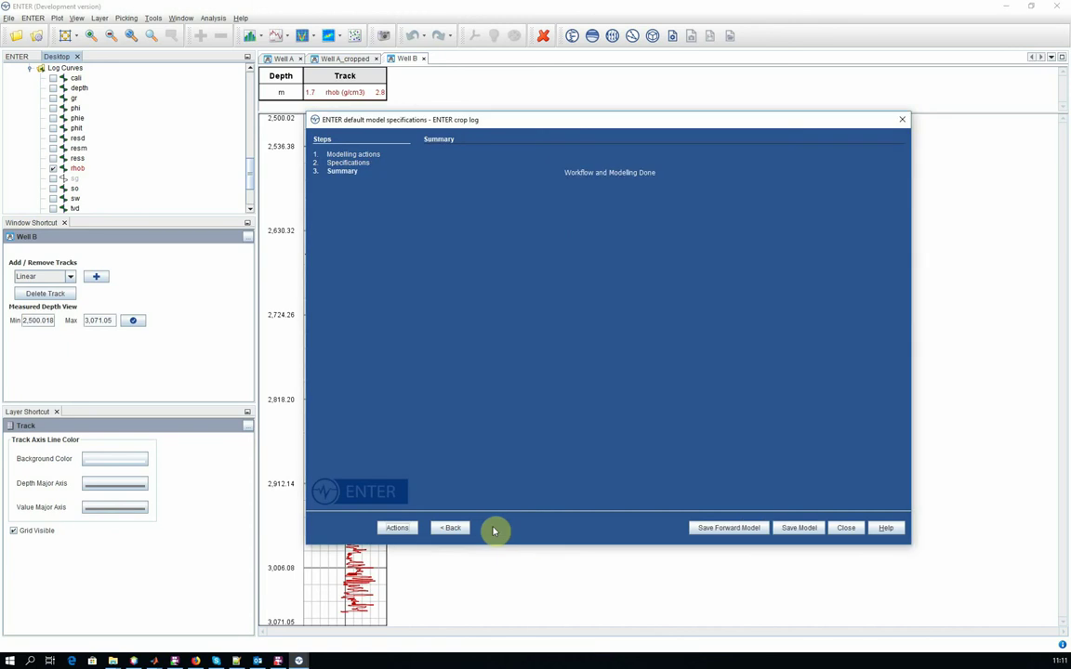
- Open Well B_cropped from the well tree in a new well view
click(844, 528)
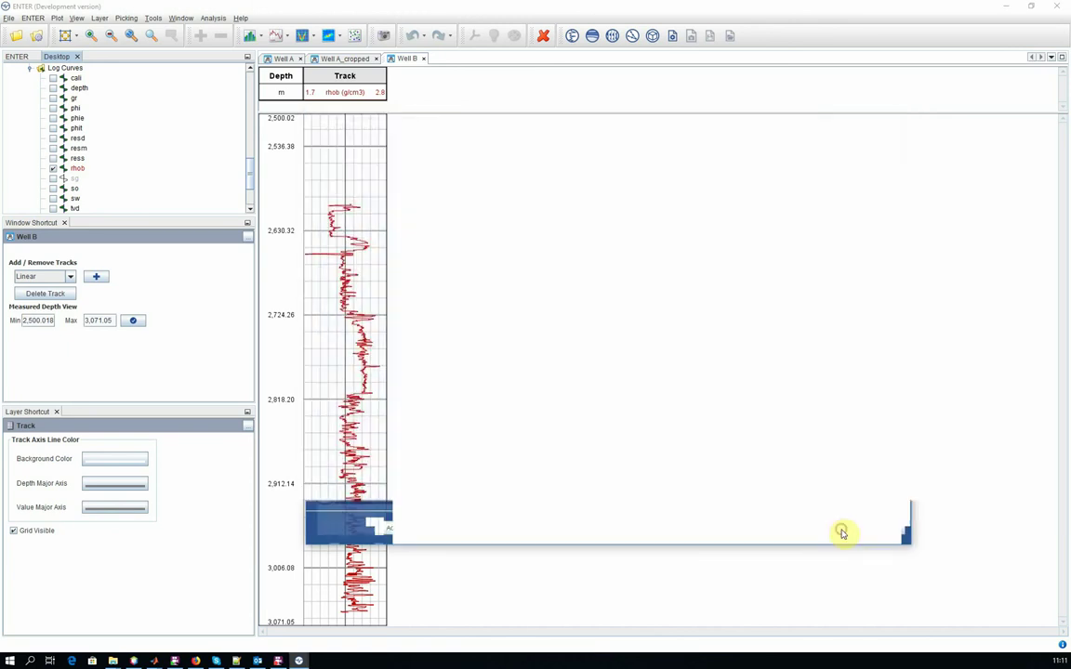
click(15, 58)
click(60, 138)
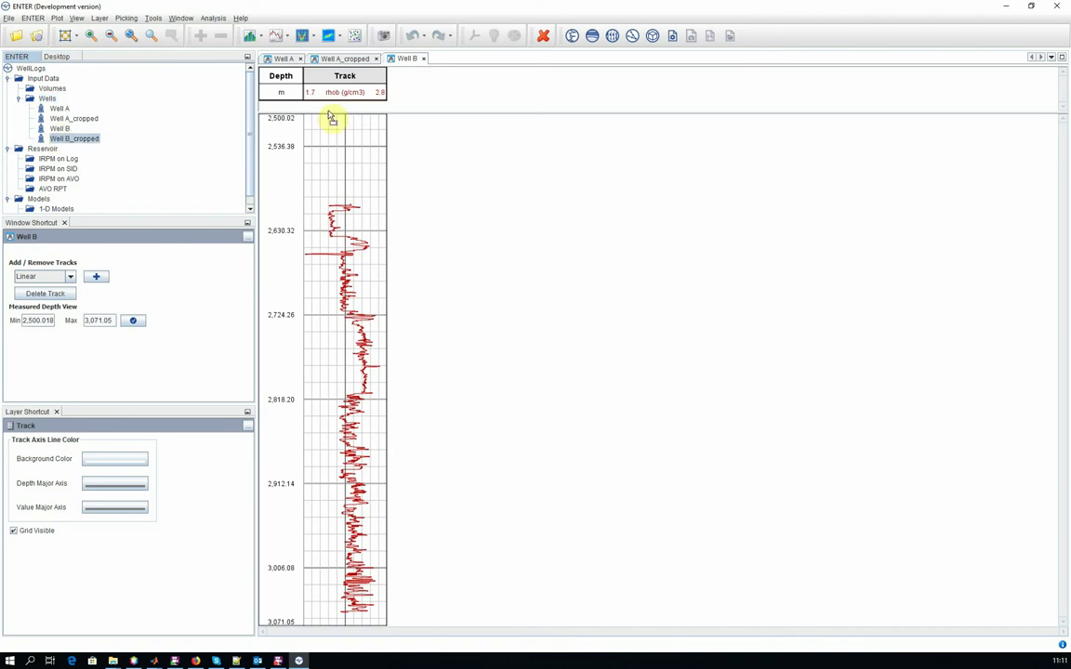
drag(329, 117, 448, 60)
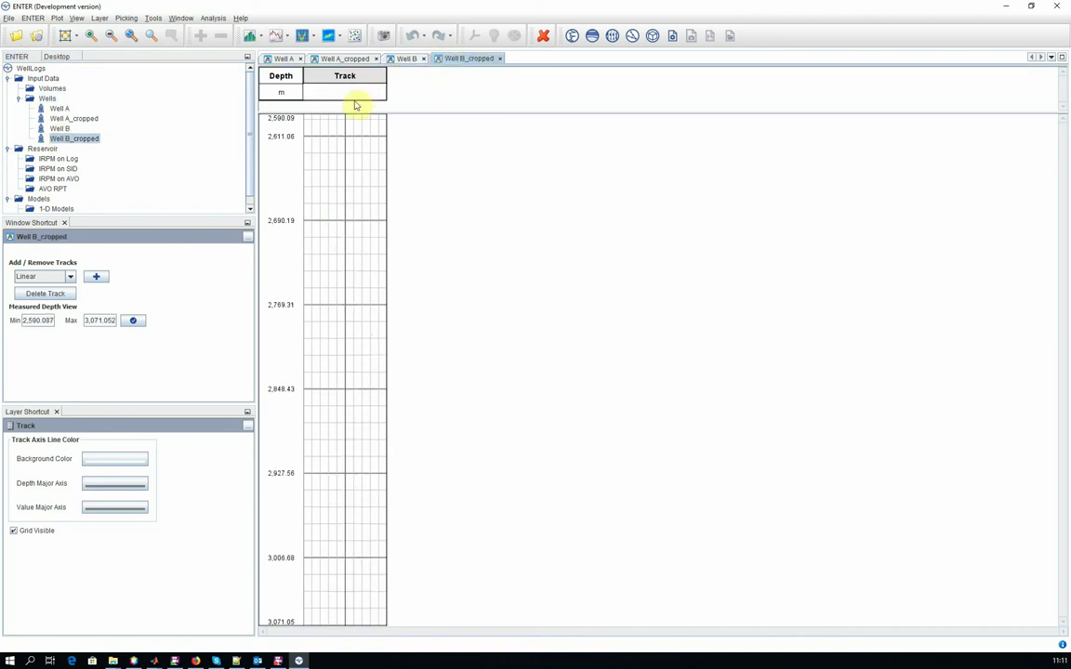